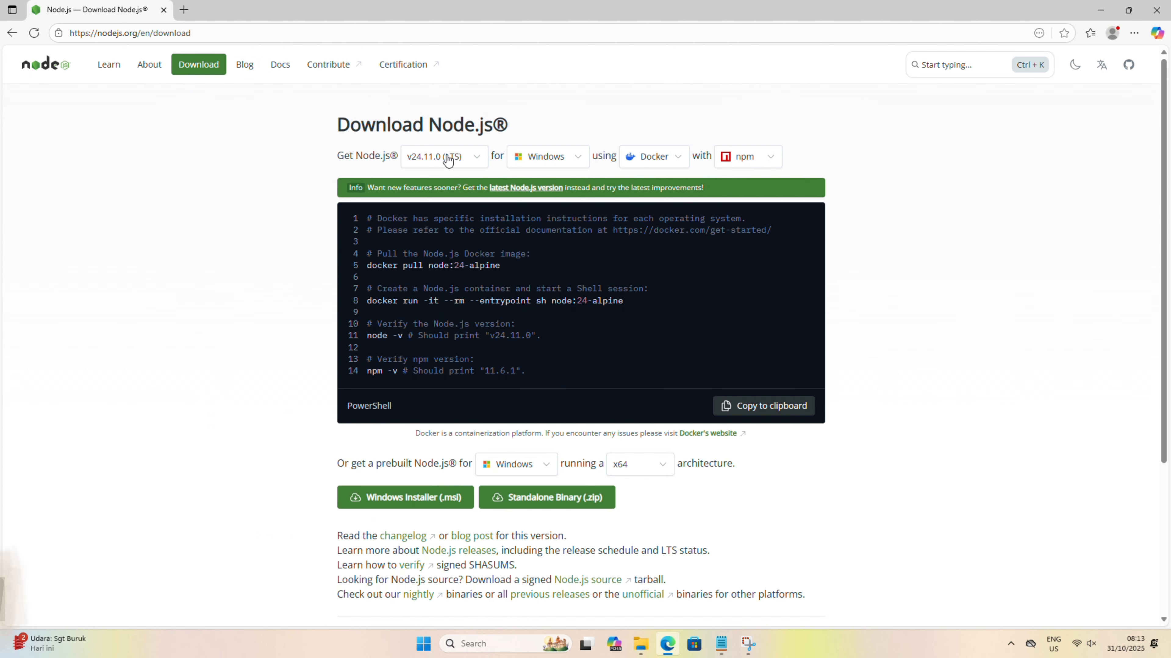
Select Node.js v20.19.5 (LTS) and download its Windows Installer (.msi) for x64
{"action": "left_click", "coordinate": [446, 157]}
{"action": "scroll", "coordinate": [470, 212], "scroll_direction": "down", "scroll_amount": 2}
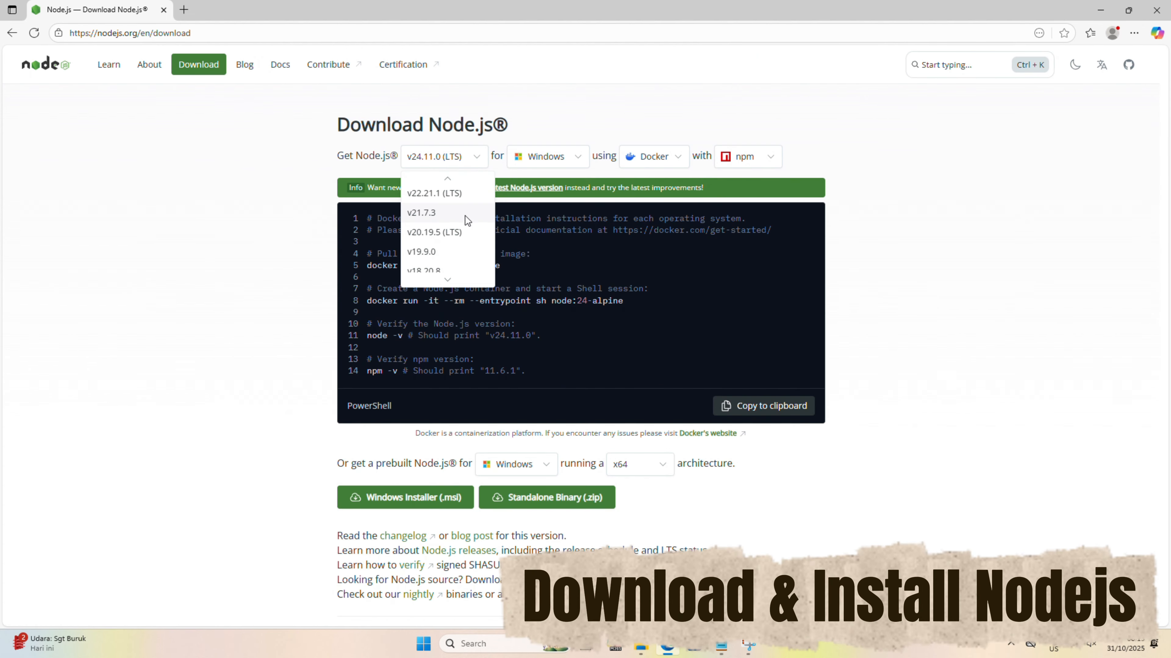
{"action": "left_click", "coordinate": [463, 228]}
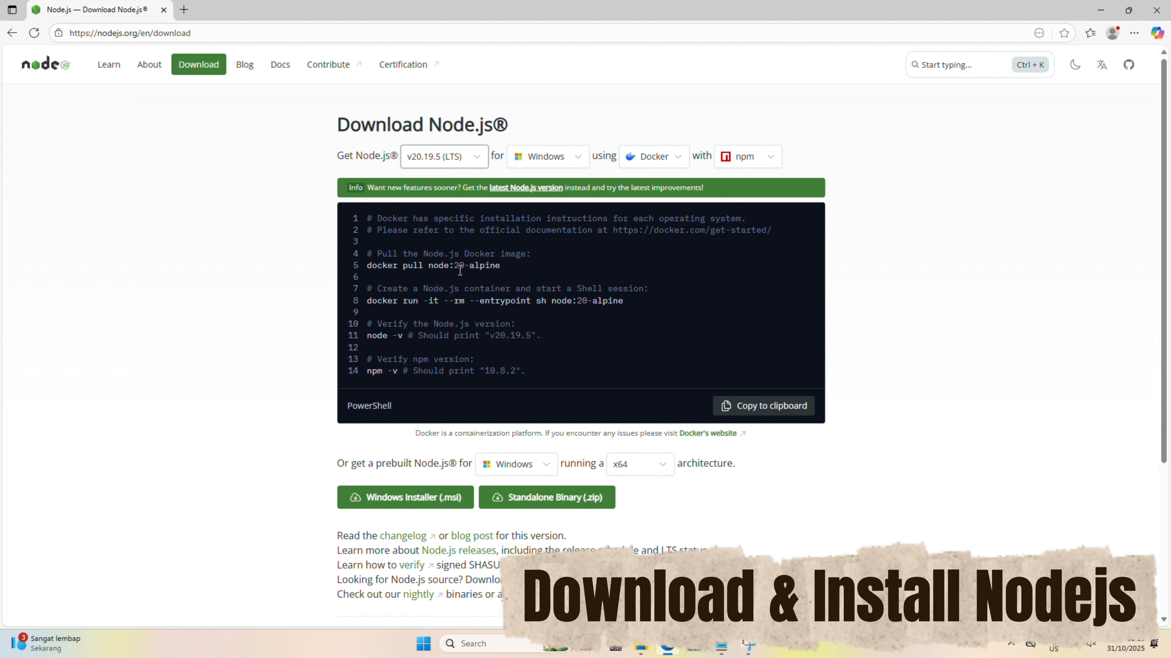
{"action": "left_click", "coordinate": [449, 499]}
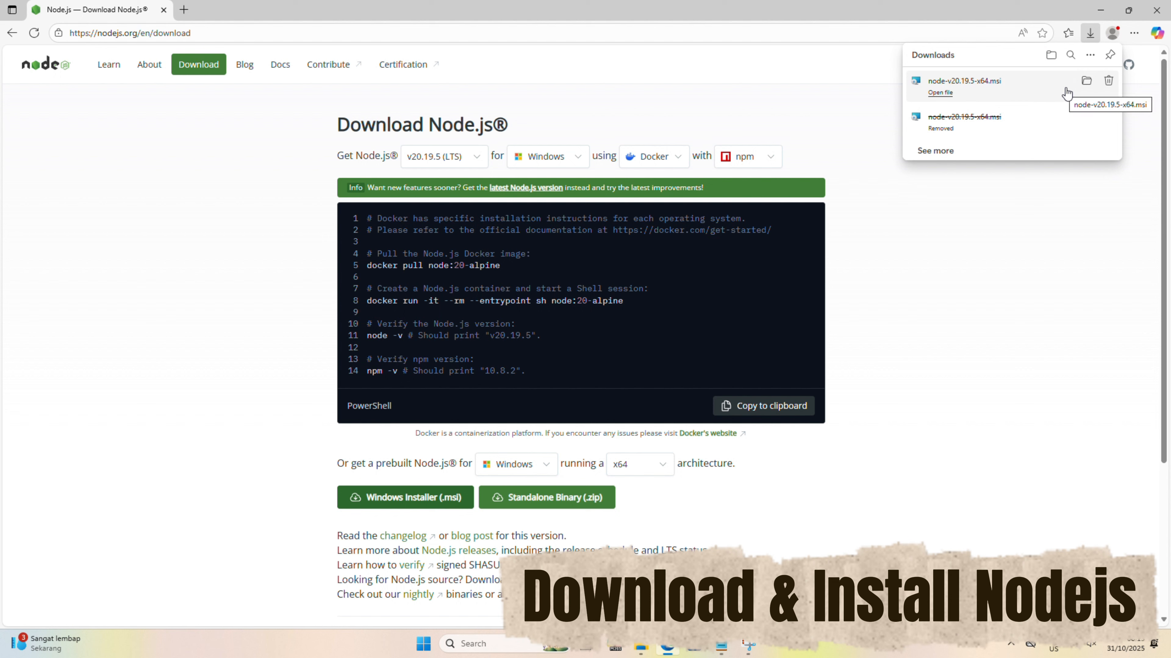
Install Node.js from the downloaded node-v20.19.5-x64.msi, accepting the license agreement and keeping the default features without the native module tools
{"action": "left_click", "coordinate": [940, 94]}
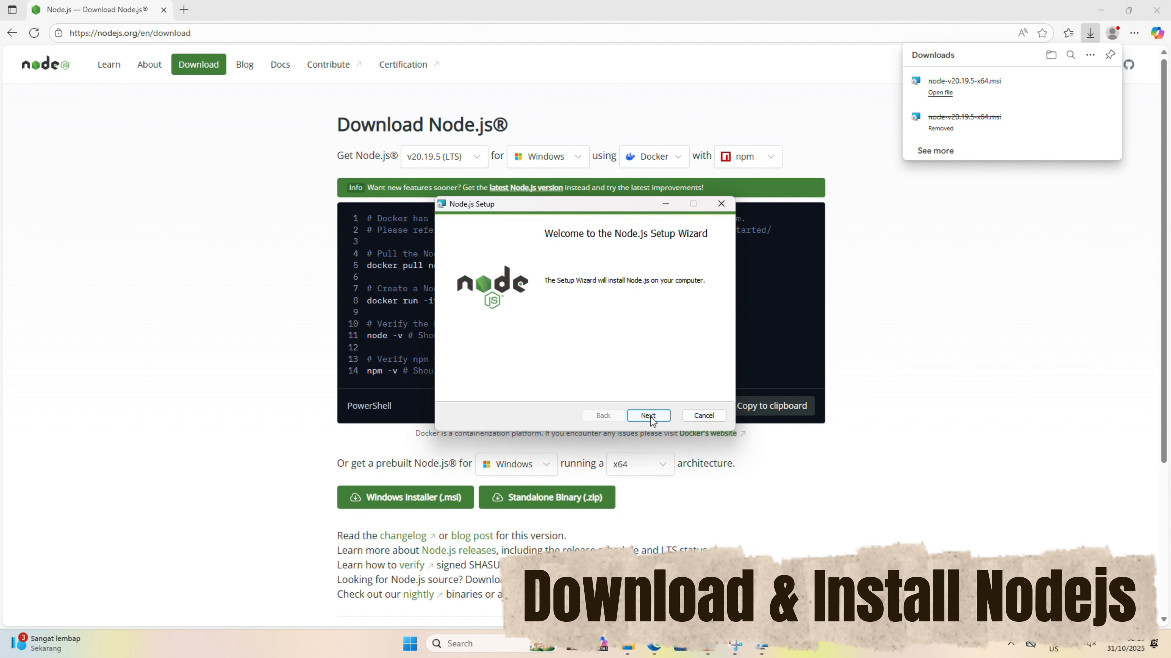
{"action": "left_click", "coordinate": [648, 416]}
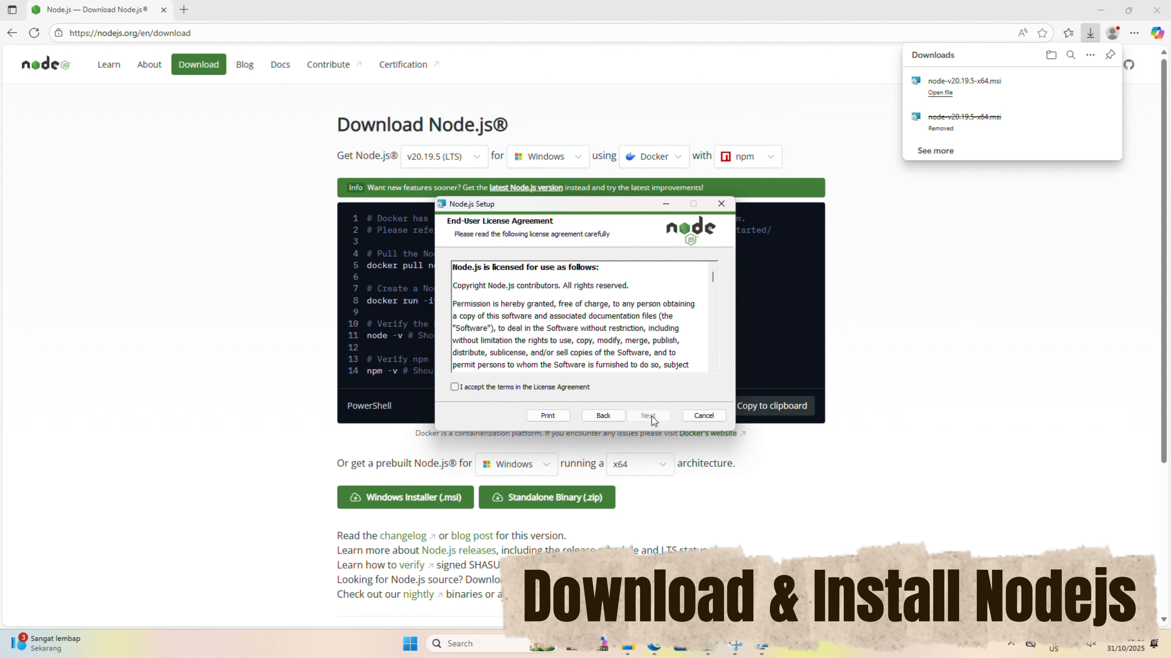
{"action": "left_click", "coordinate": [579, 387]}
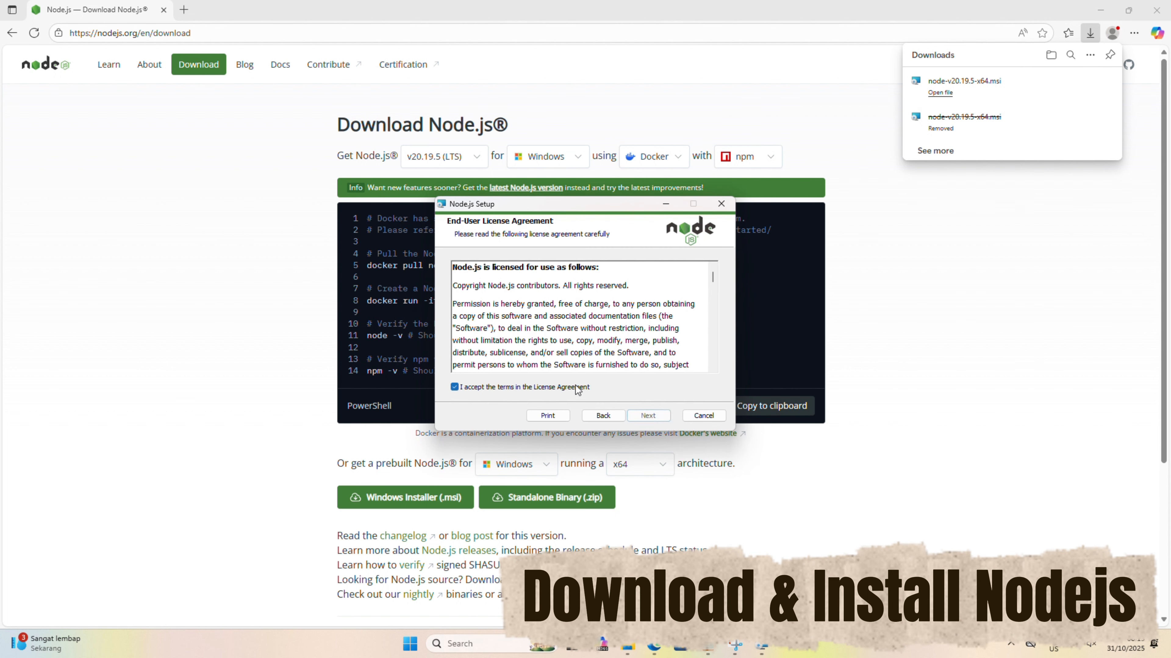
{"action": "left_click", "coordinate": [647, 415]}
{"action": "left_click", "coordinate": [647, 415]}
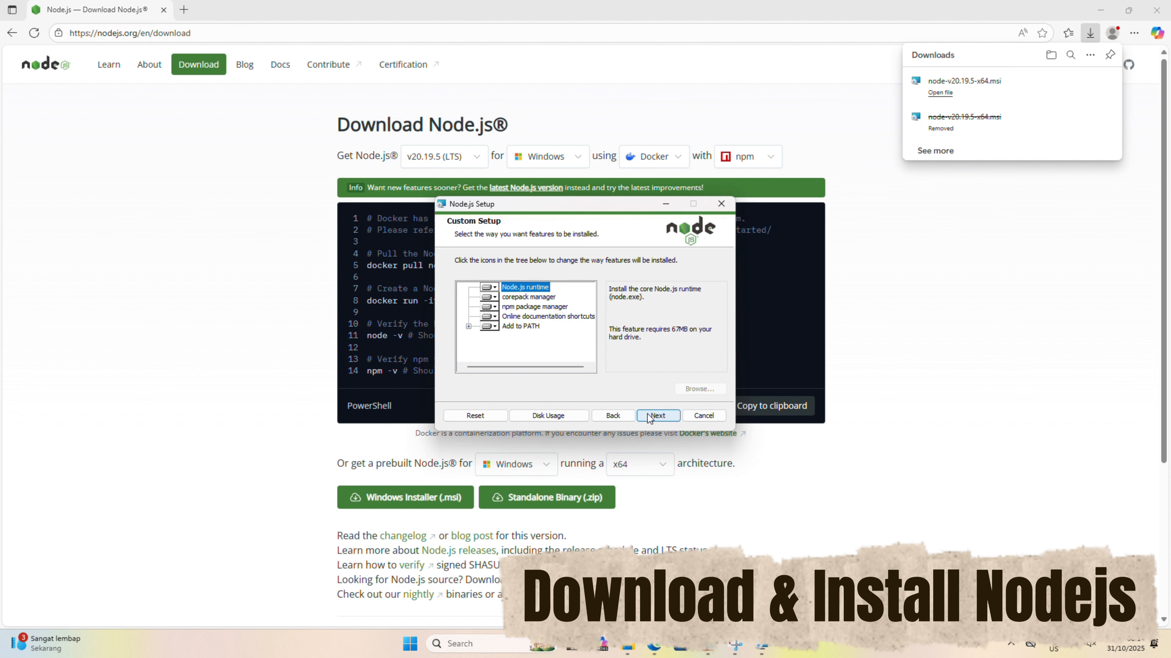
{"action": "left_click", "coordinate": [650, 416]}
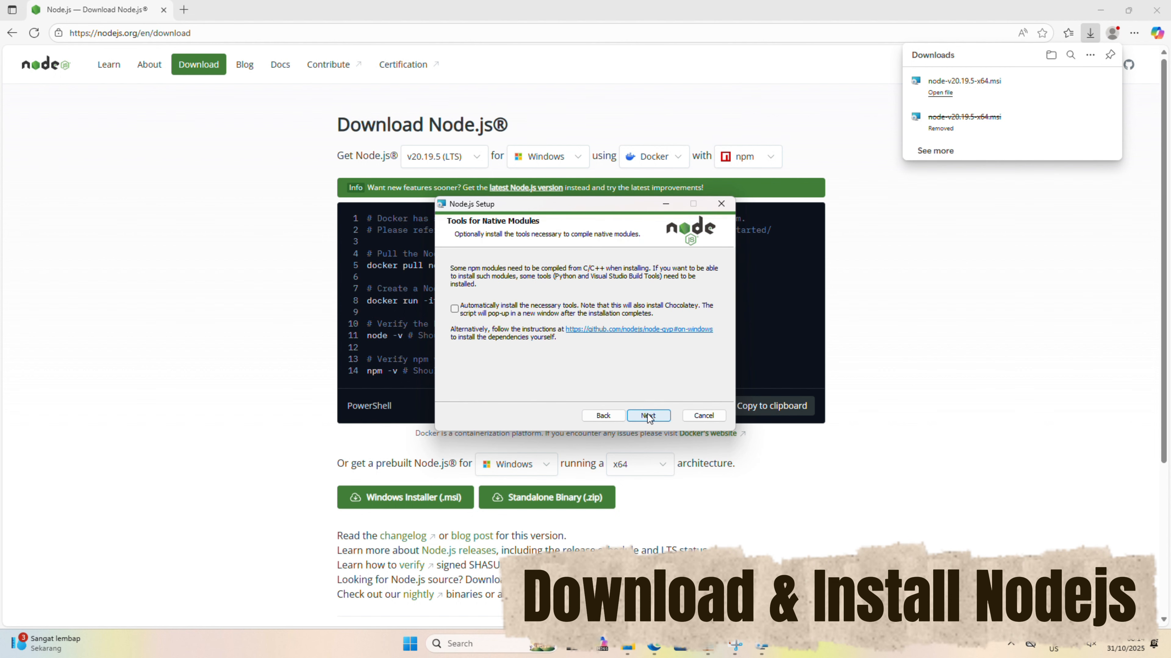
{"action": "left_click", "coordinate": [648, 416]}
{"action": "left_click", "coordinate": [648, 415]}
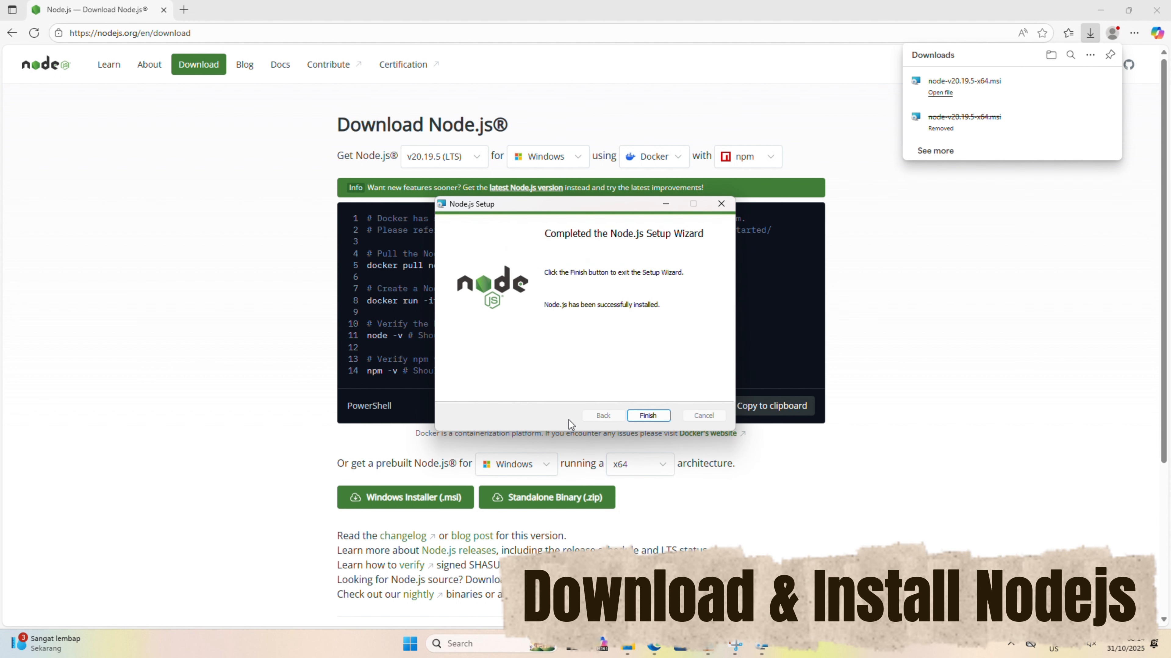
{"action": "left_click", "coordinate": [647, 417]}
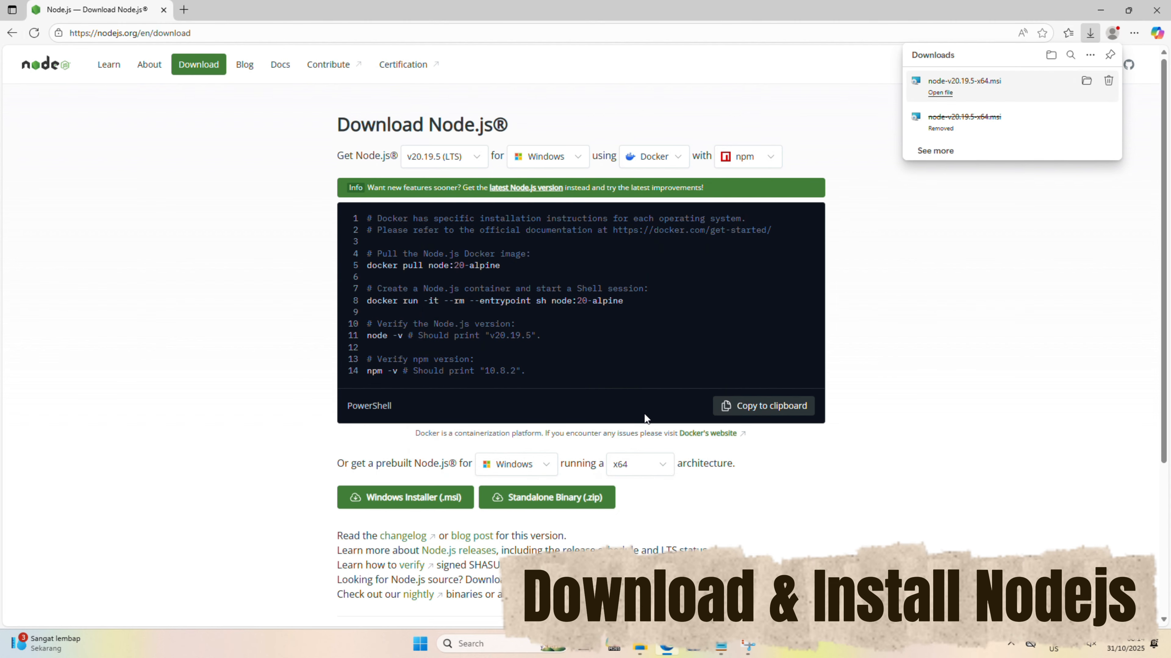
Copy the flowforge-installer.zip link from the text note and download the file through a temporary browser tab
{"action": "left_click_drag", "start_coordinate": [256, 106], "coordinate": [33, 114]}
{"action": "key", "text": "ctrl+c"}
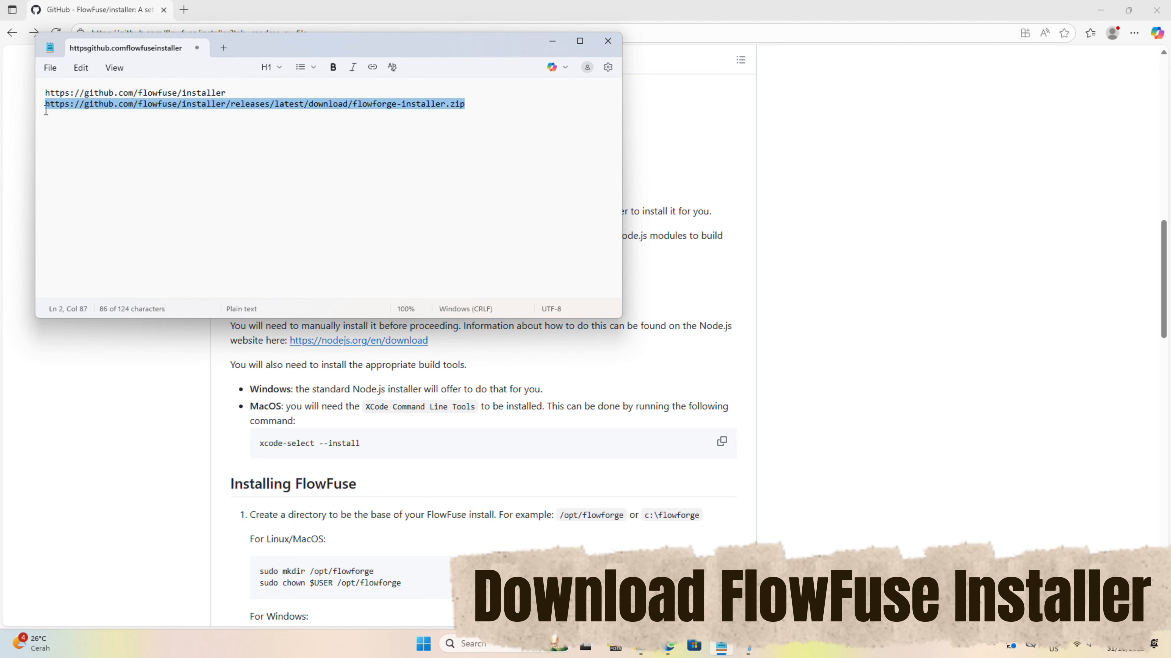
{"action": "left_click", "coordinate": [23, 108]}
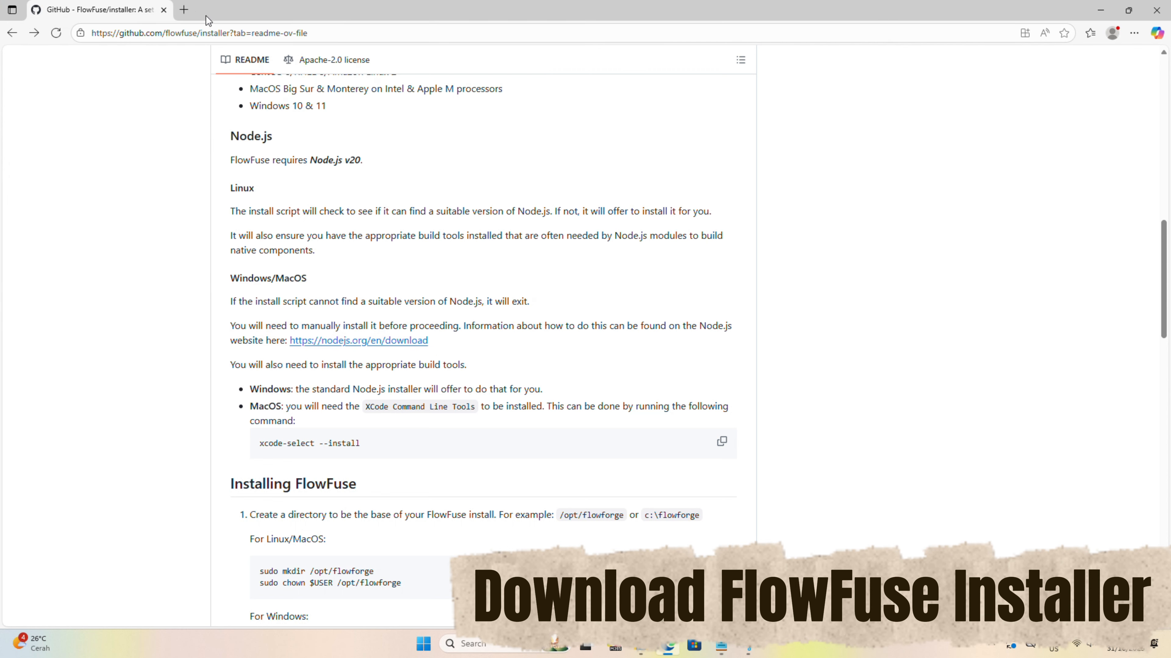
{"action": "left_click", "coordinate": [184, 10]}
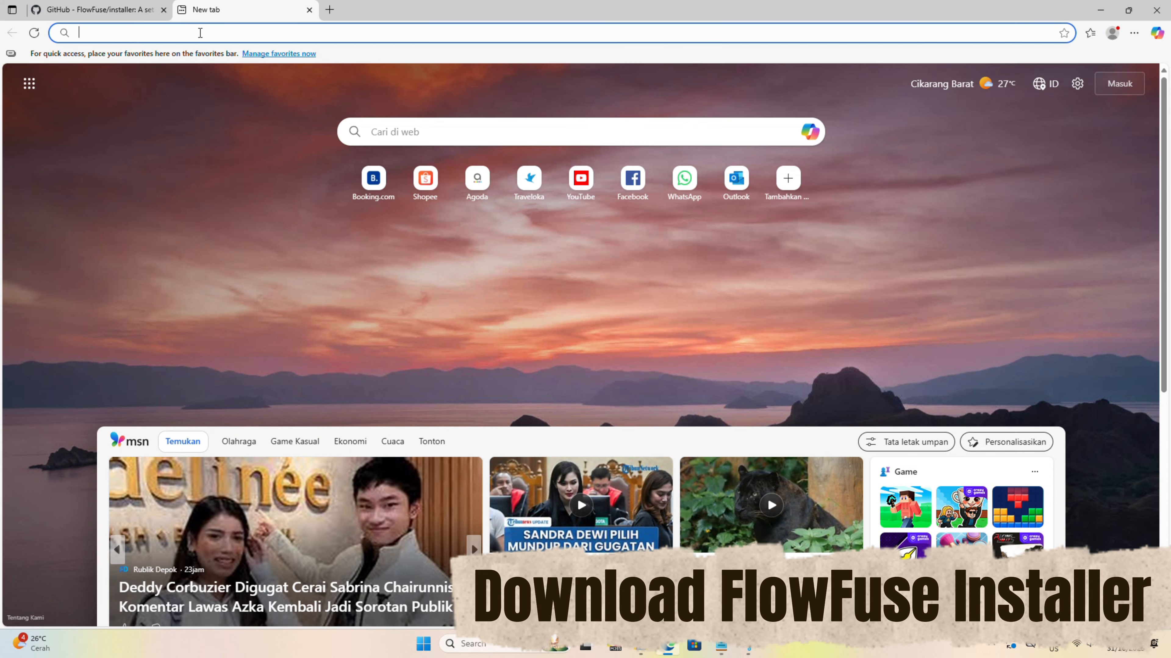
{"action": "key", "text": "ctrl+v"}
{"action": "key", "text": "Return"}
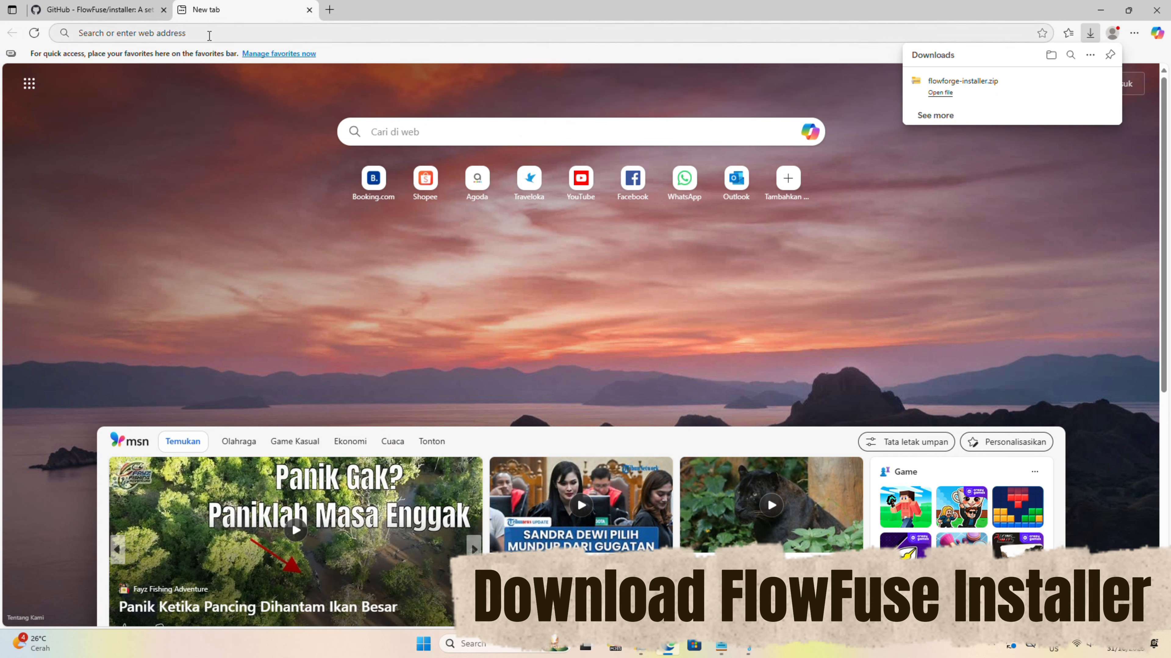
{"action": "left_click", "coordinate": [310, 10]}
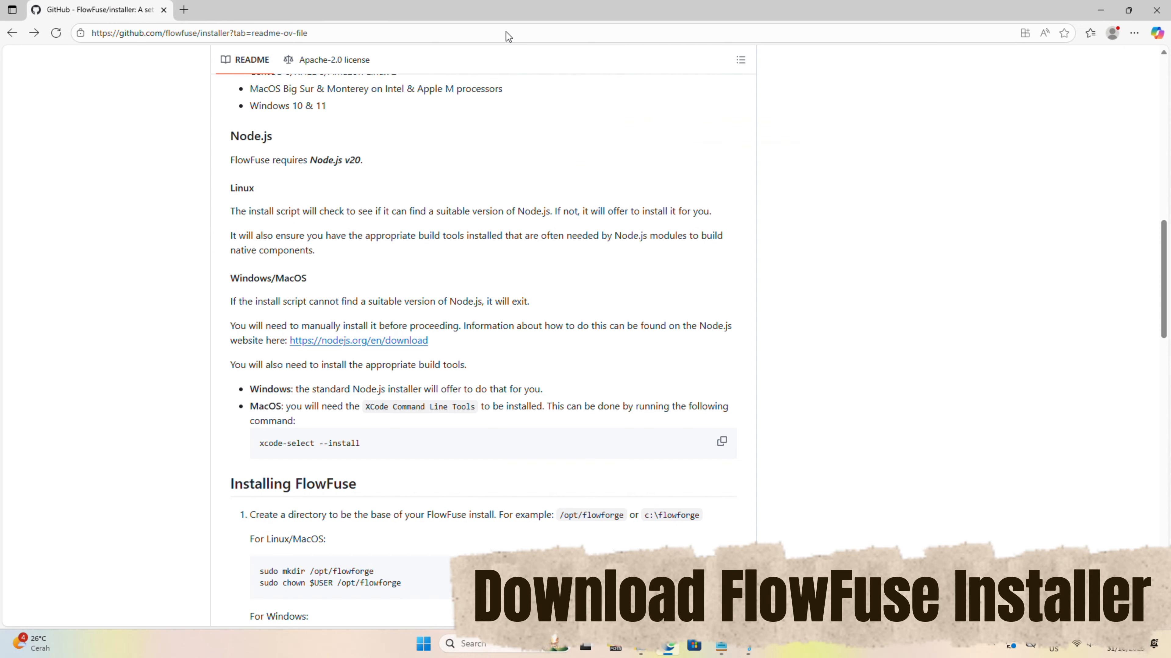
Extract the downloaded flowforge-installer.zip into a flowforge-installer folder in Downloads and open the extracted folder
{"action": "left_click", "coordinate": [1134, 33]}
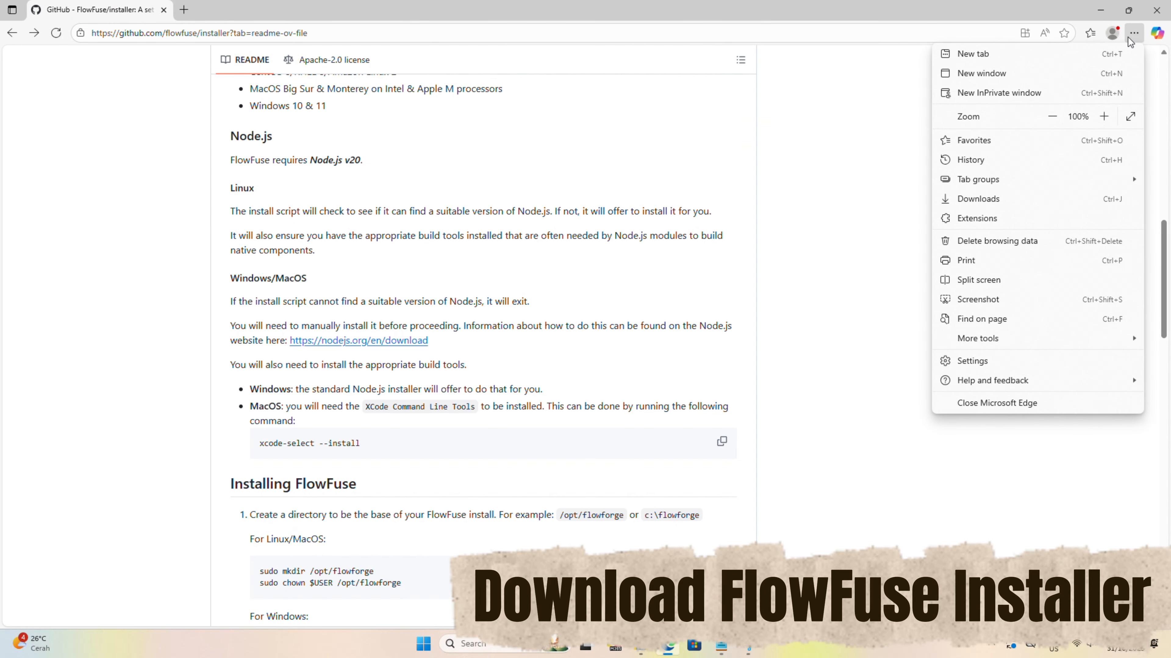
{"action": "left_click", "coordinate": [976, 201]}
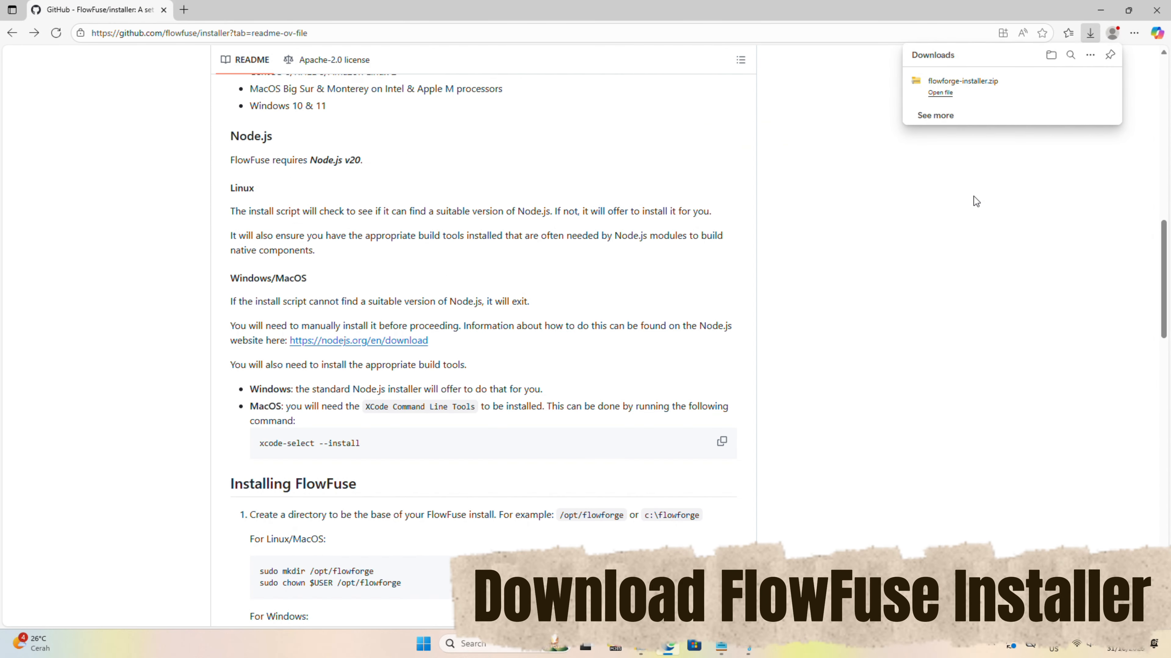
{"action": "left_click", "coordinate": [1086, 82]}
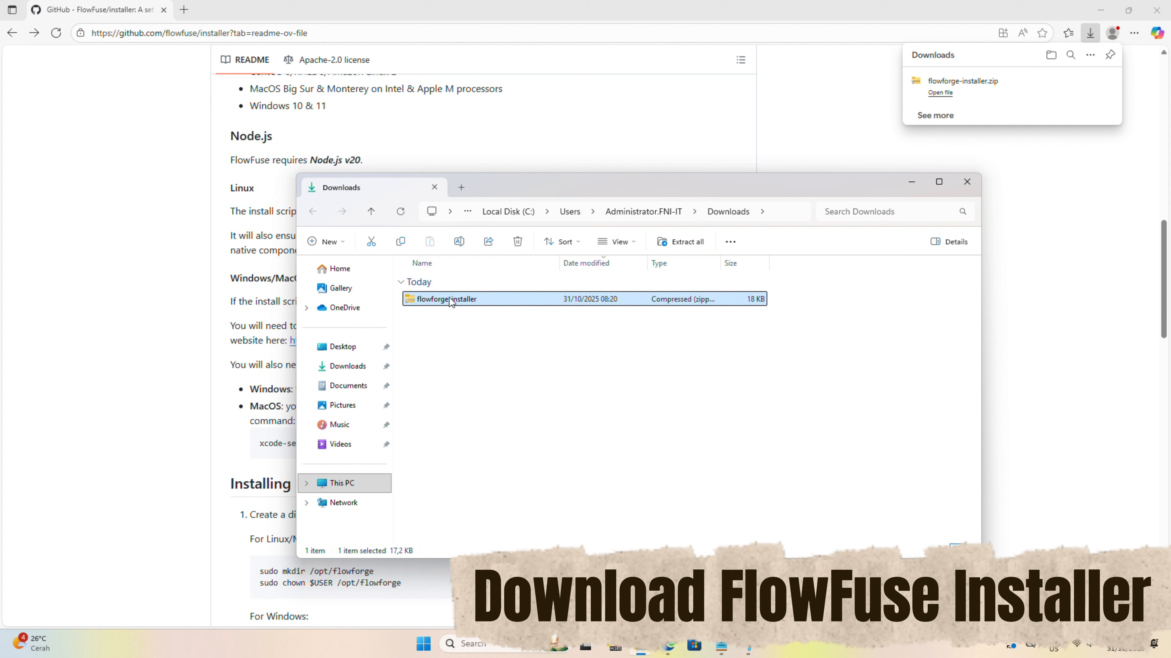
{"action": "right_click", "coordinate": [450, 303]}
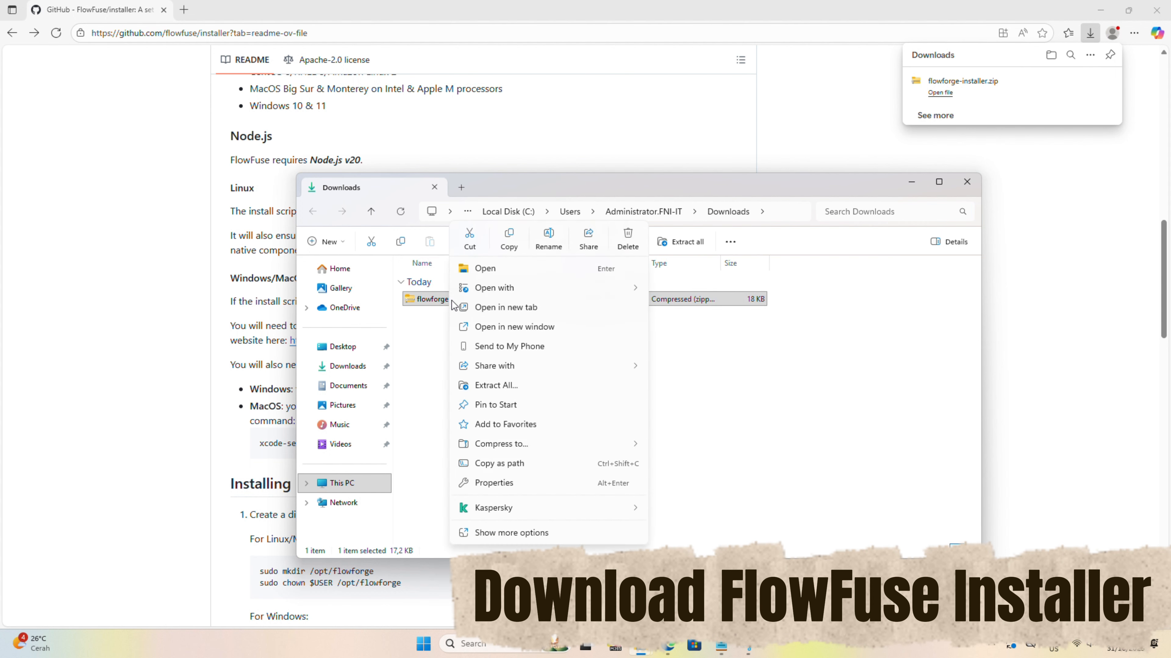
{"action": "left_click", "coordinate": [504, 385]}
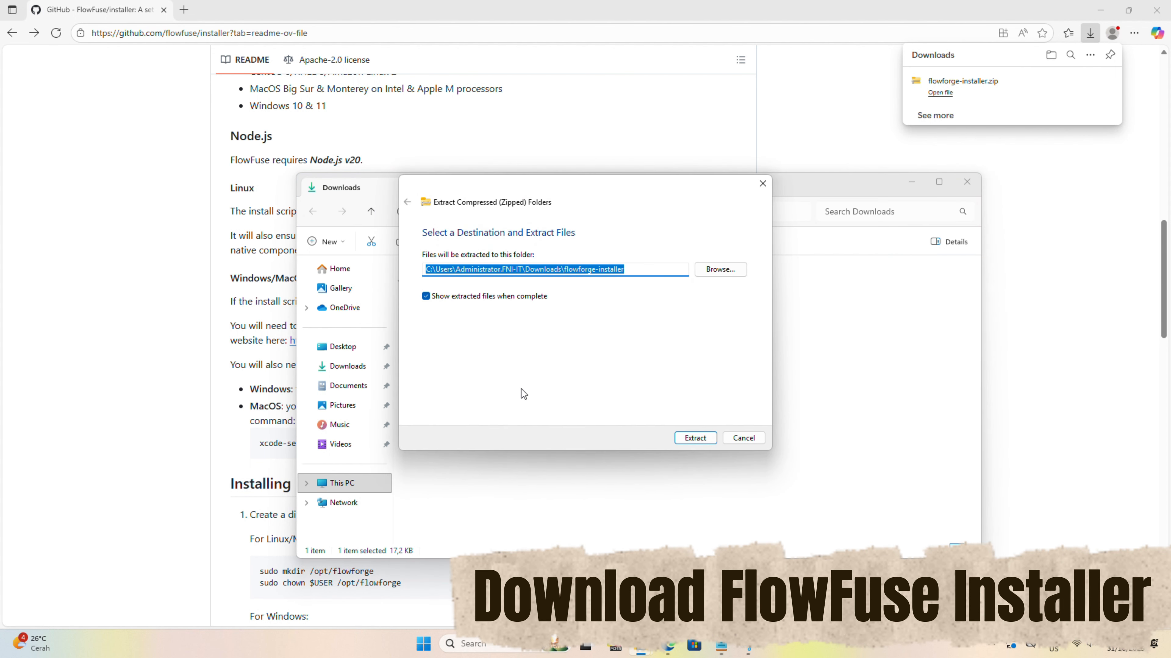
{"action": "left_click", "coordinate": [693, 439]}
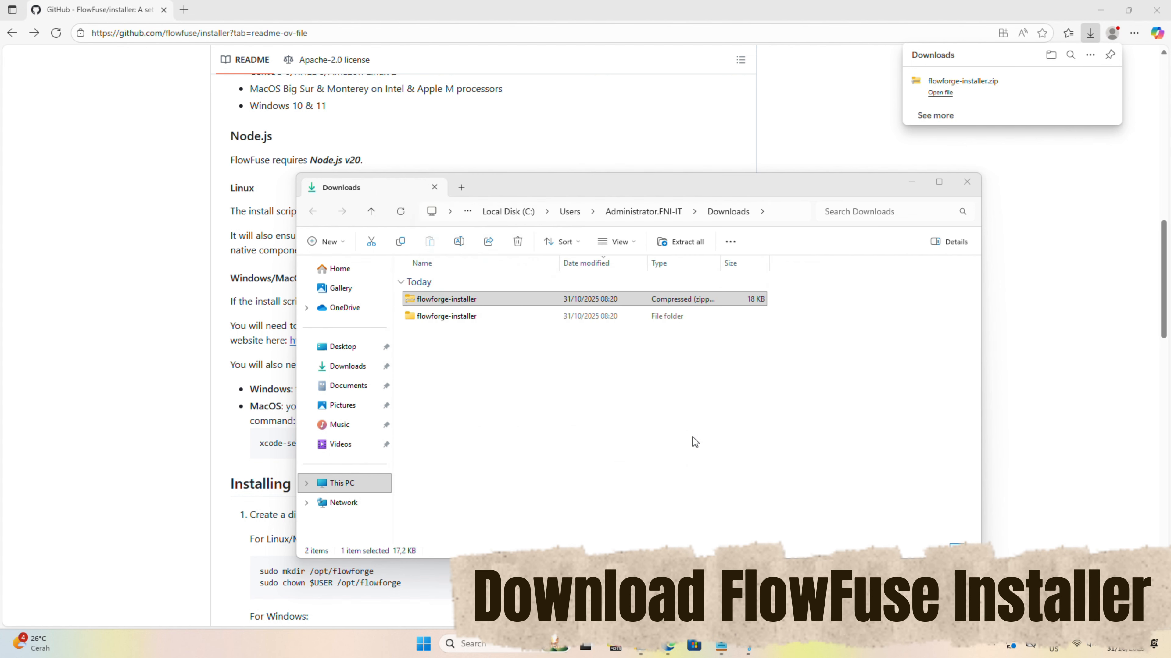
{"action": "double_click", "coordinate": [484, 315]}
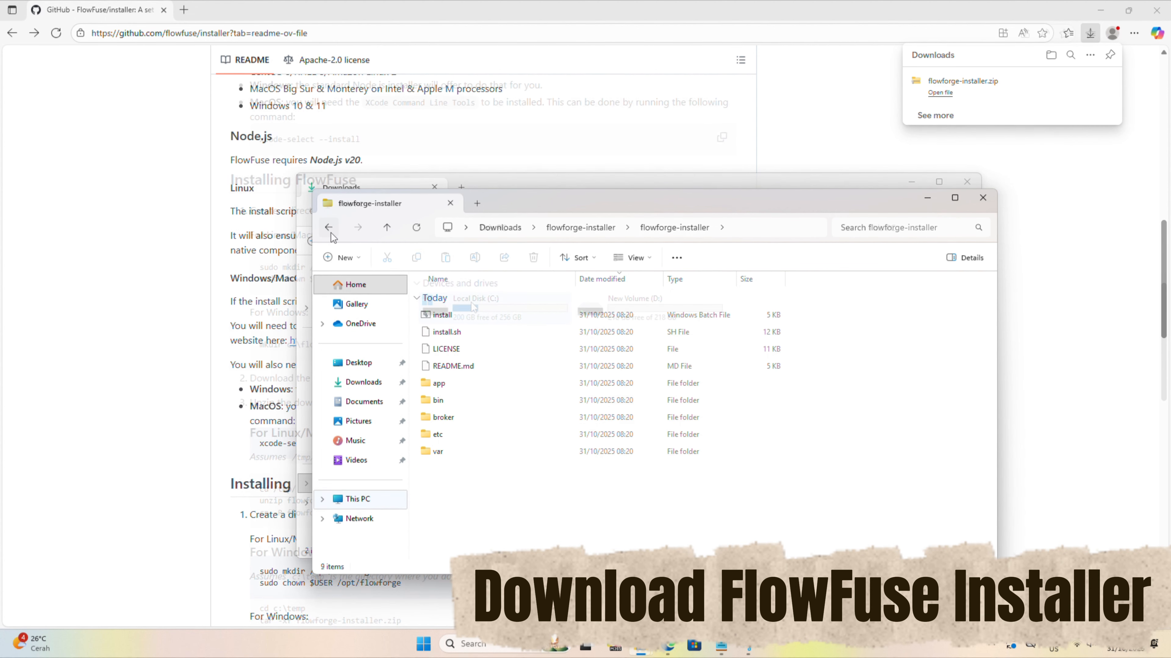
Create a new folder named flowforge in the root of Local Disk (C:)
{"action": "double_click", "coordinate": [473, 305]}
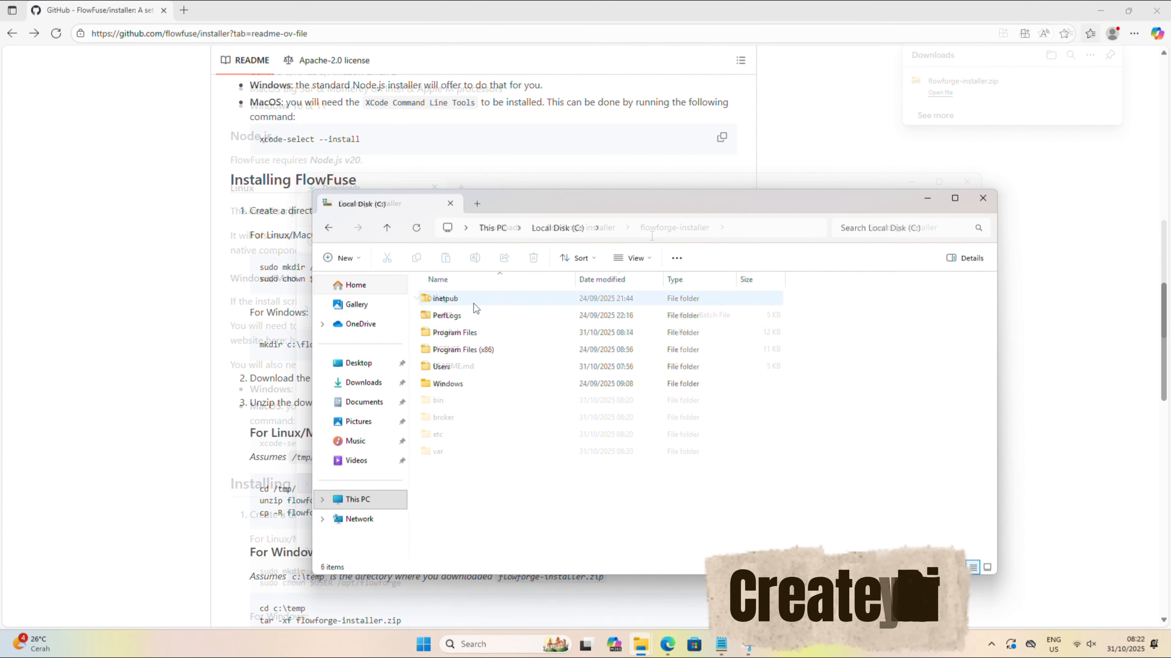
{"action": "right_click", "coordinate": [483, 448]}
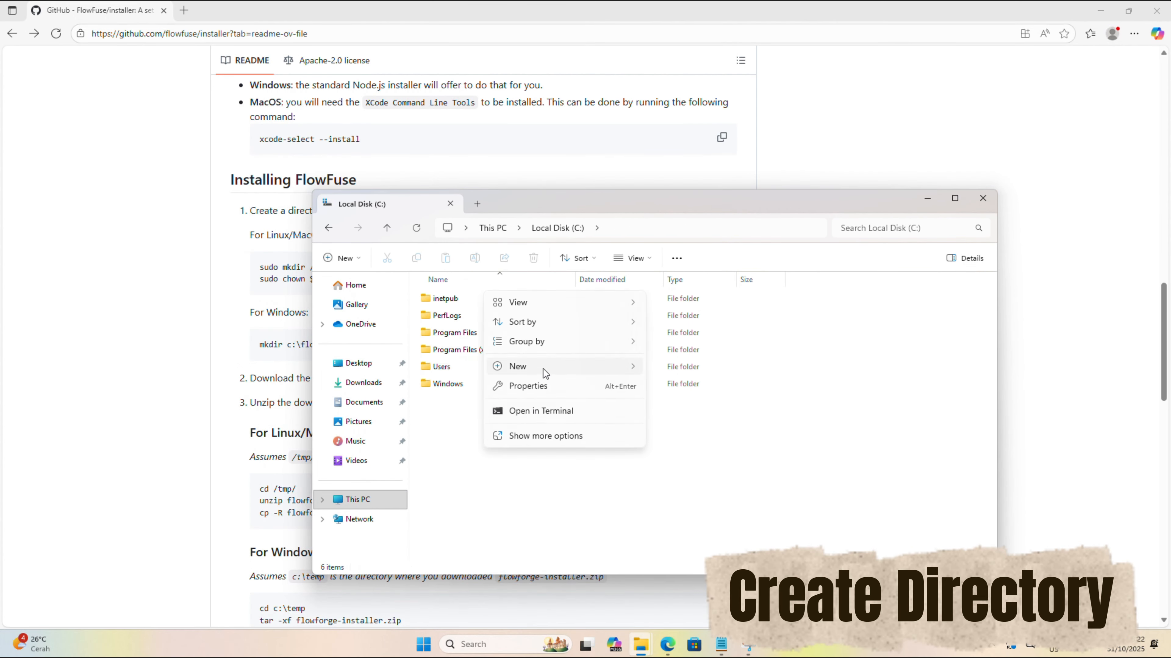
{"action": "mouse_move", "coordinate": [580, 368]}
{"action": "left_click", "coordinate": [689, 373]}
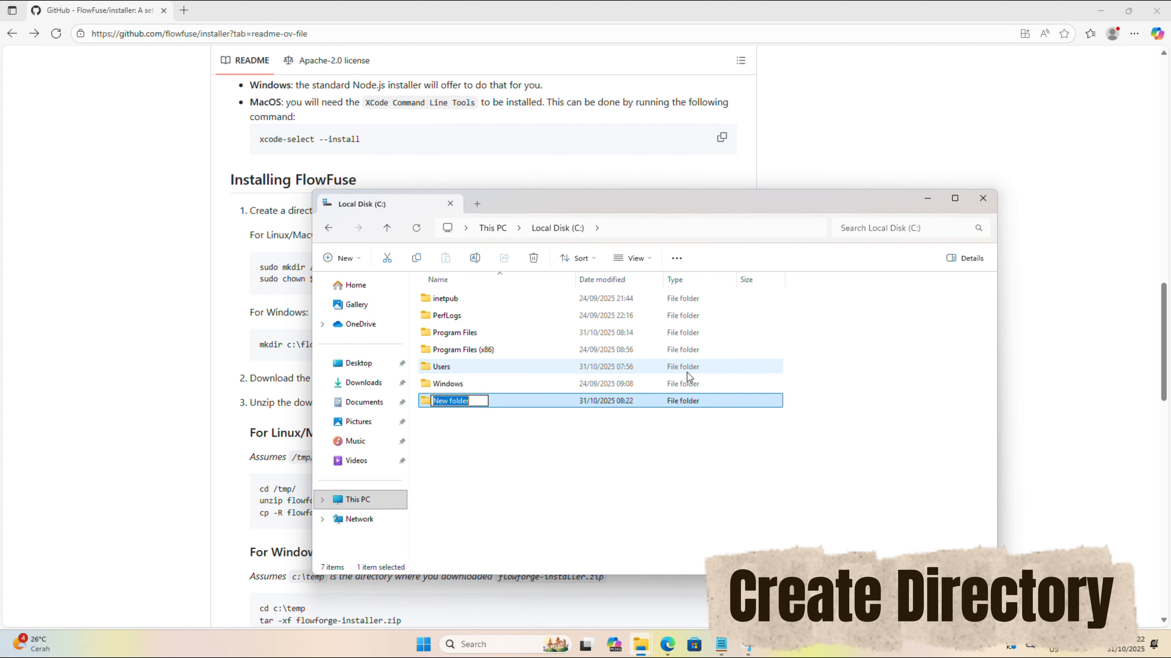
{"action": "type", "text": "flowforge"}
{"action": "key", "text": "Return"}
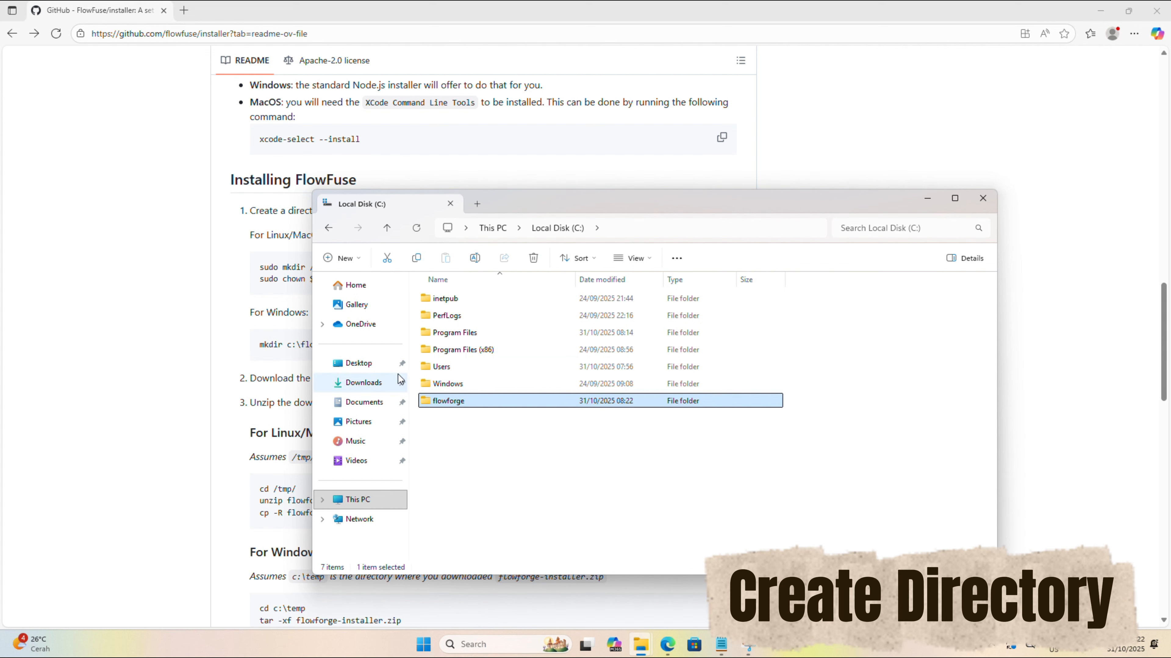
Copy all files and folders from the inner flowforge-installer folder in Downloads
{"action": "left_click", "coordinate": [362, 386]}
{"action": "double_click", "coordinate": [461, 331]}
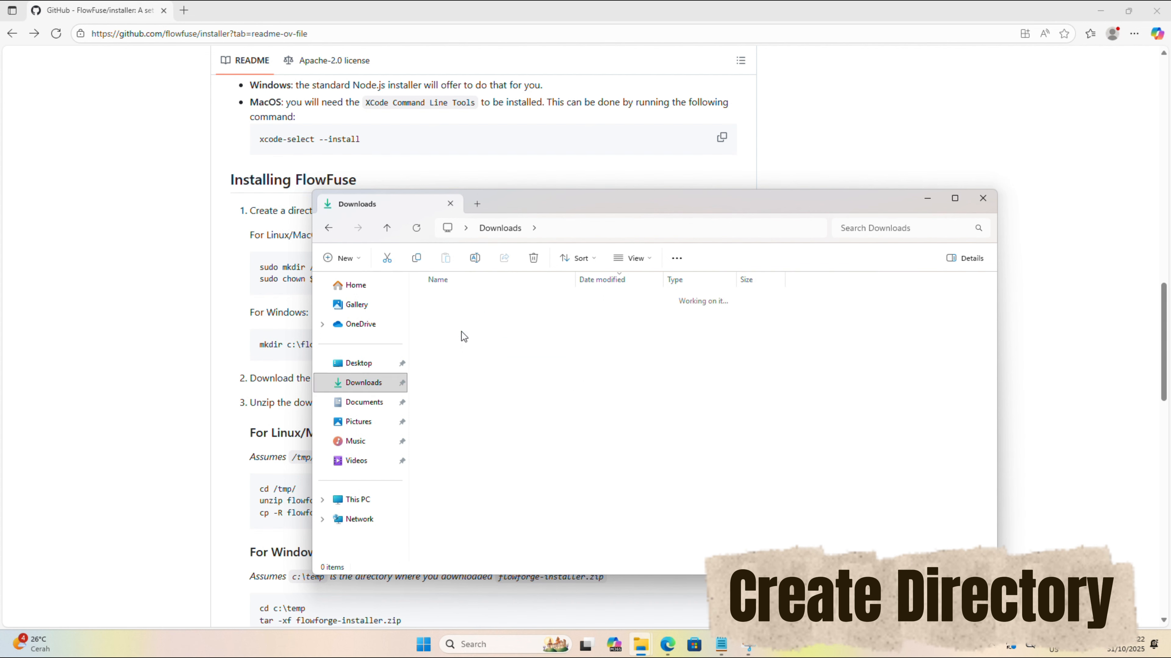
{"action": "double_click", "coordinate": [462, 320]}
{"action": "key", "text": "ctrl+a"}
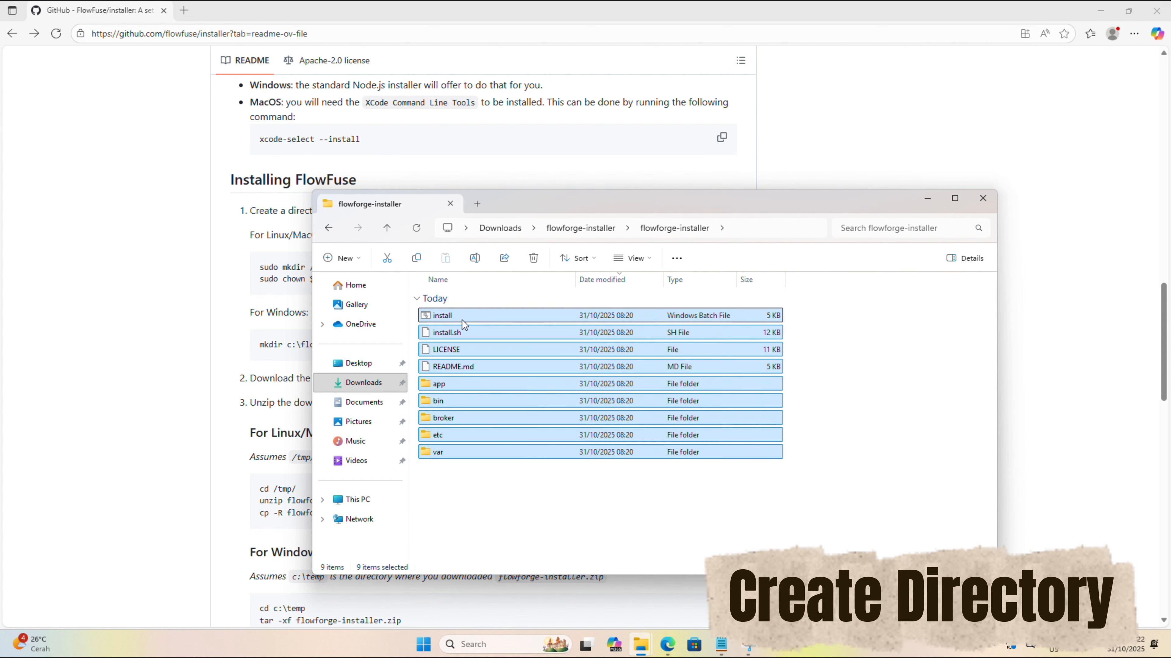
{"action": "left_click", "coordinate": [419, 259]}
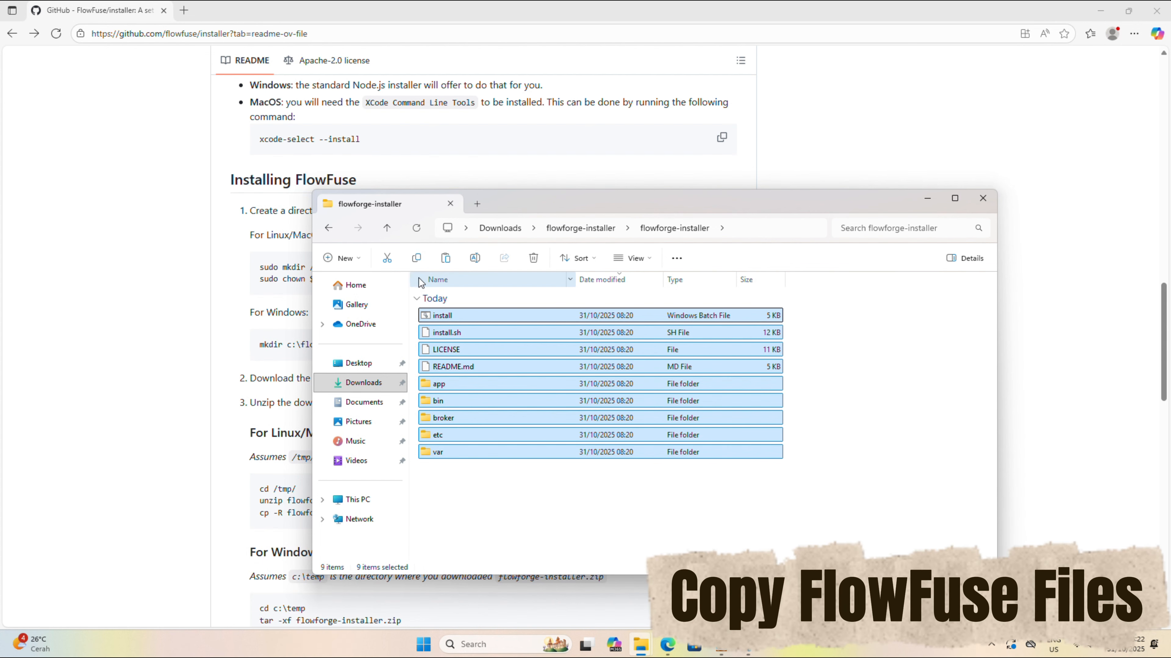
Paste the copied installer files into the C:\flowforge folder
{"action": "left_click", "coordinate": [362, 502]}
{"action": "double_click", "coordinate": [479, 309]}
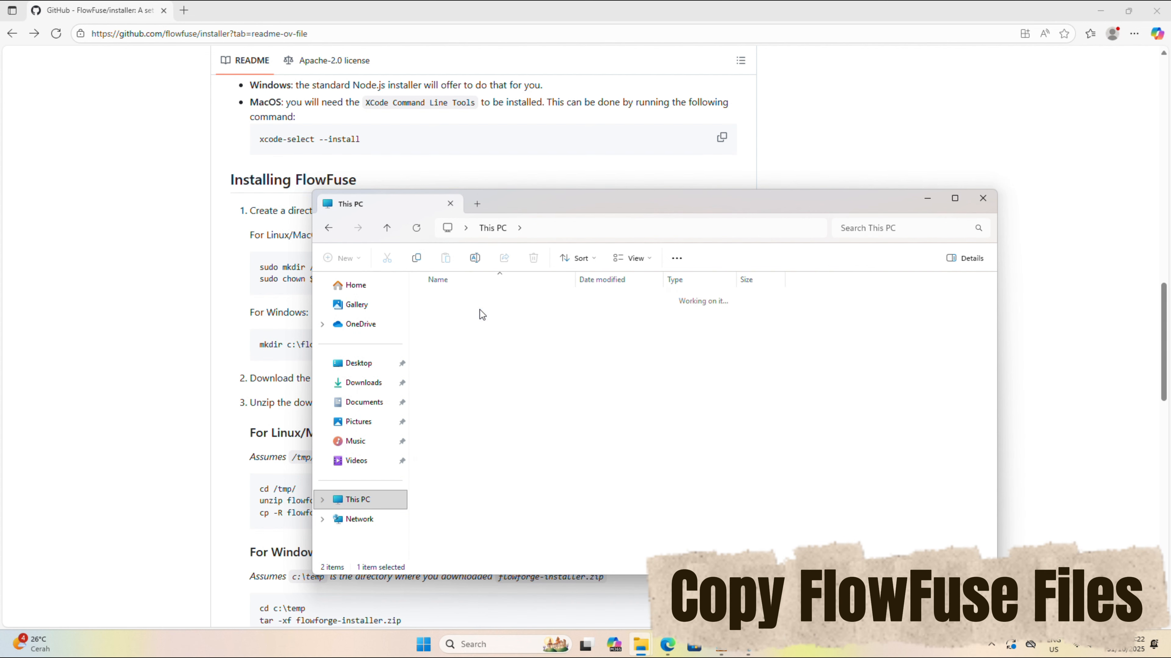
{"action": "double_click", "coordinate": [461, 303]}
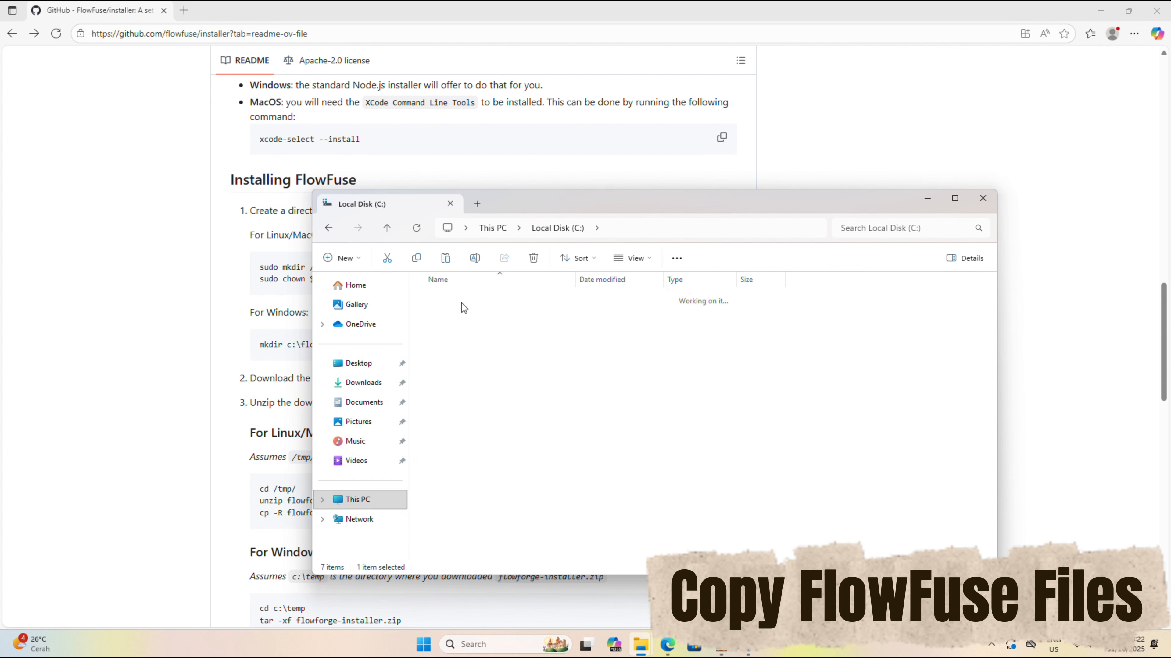
{"action": "left_click", "coordinate": [445, 260]}
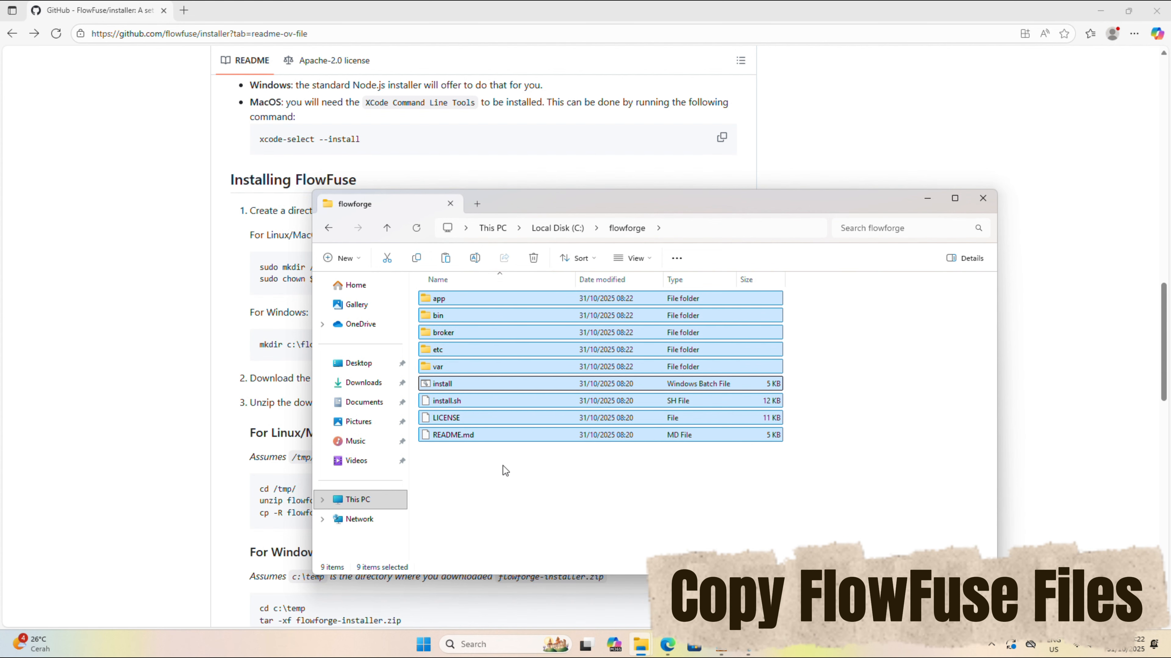
{"action": "left_click", "coordinate": [502, 466]}
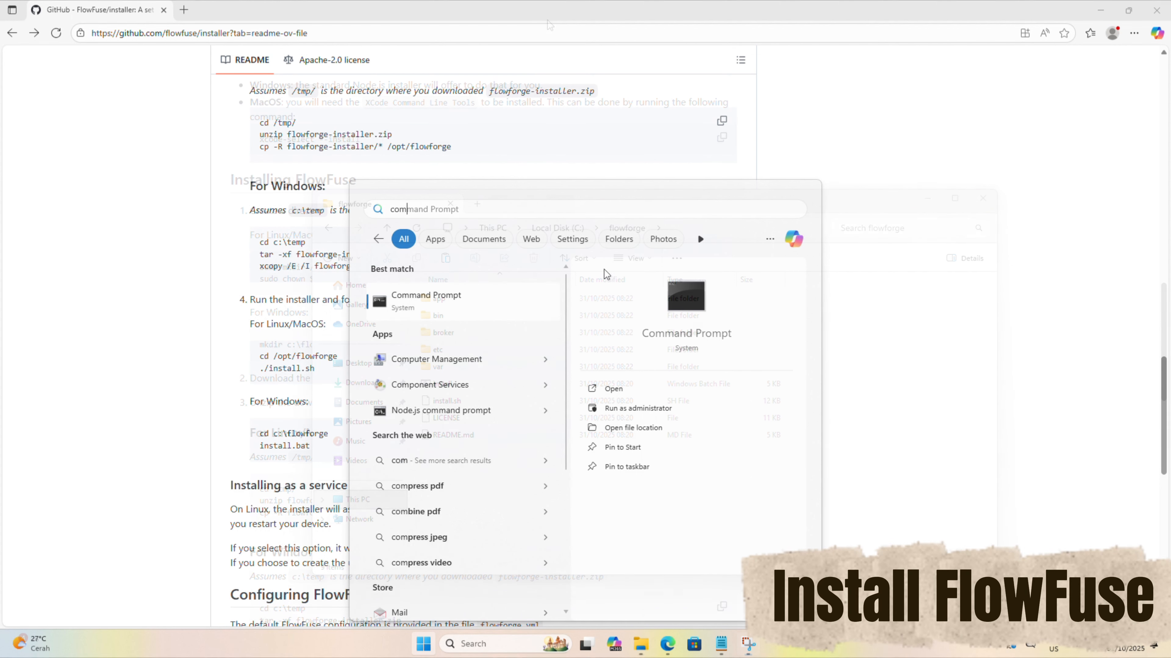
Open Command Prompt as administrator and change to the C:\ root by running "cd .." twice
{"action": "left_click", "coordinate": [620, 410]}
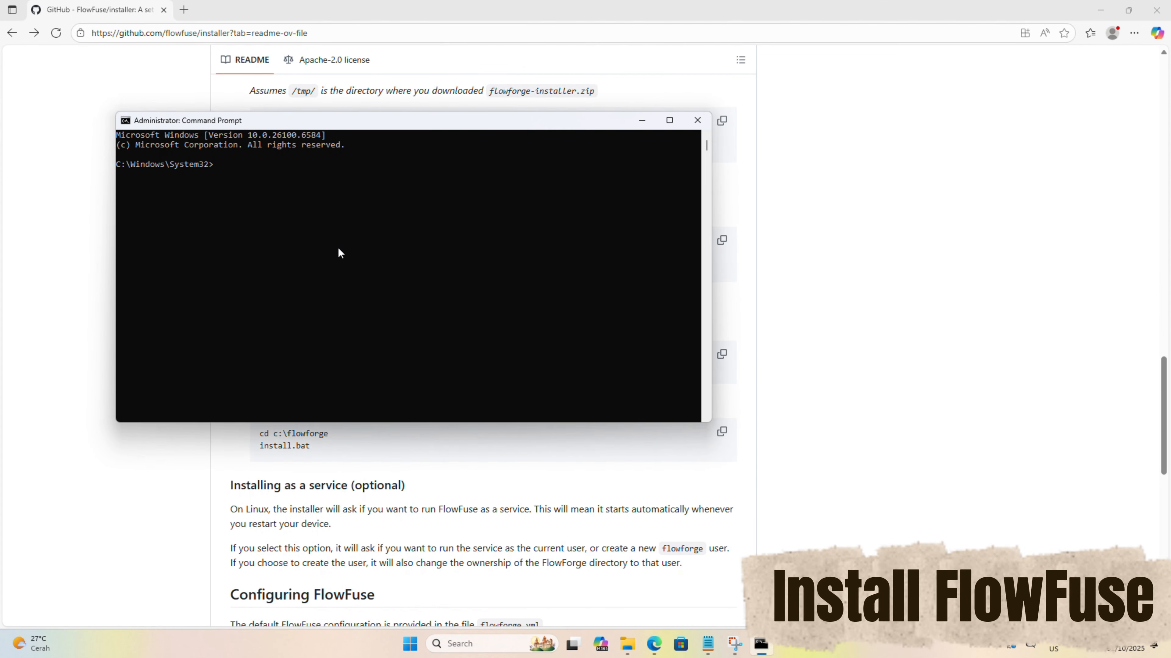
{"action": "key", "text": "Return"}
{"action": "key", "text": "Return"}
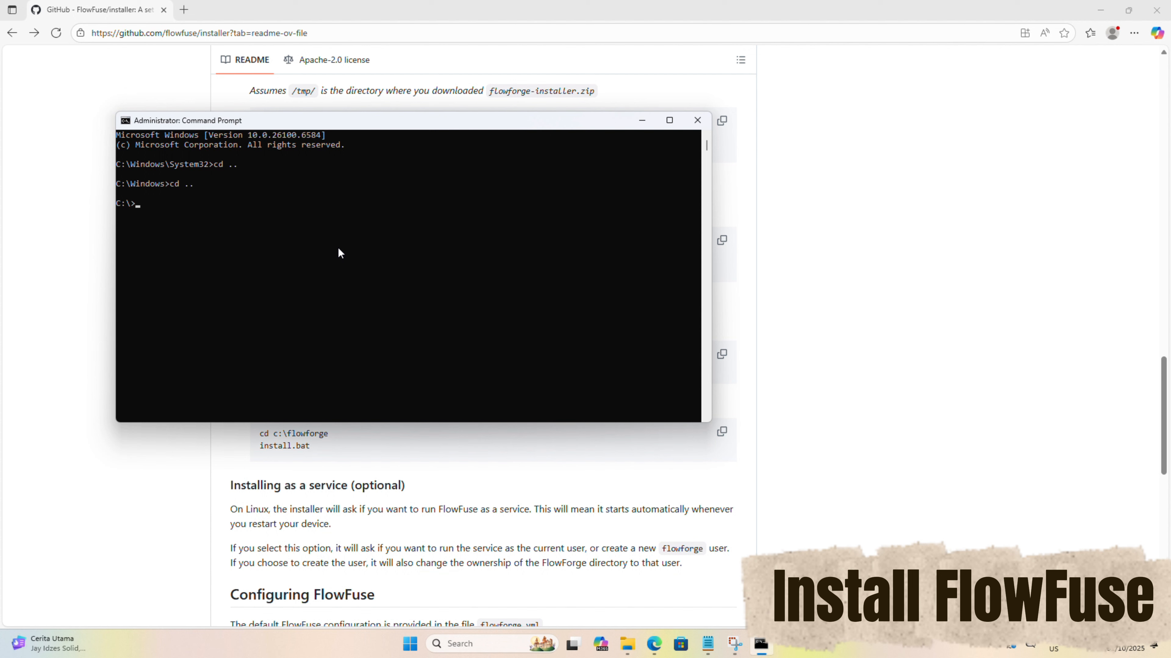
Change to the flowforge folder with "cd ./flowforge" and run install.bat to install FlowFuse
{"action": "type", "text": "cd ./flowforge"}
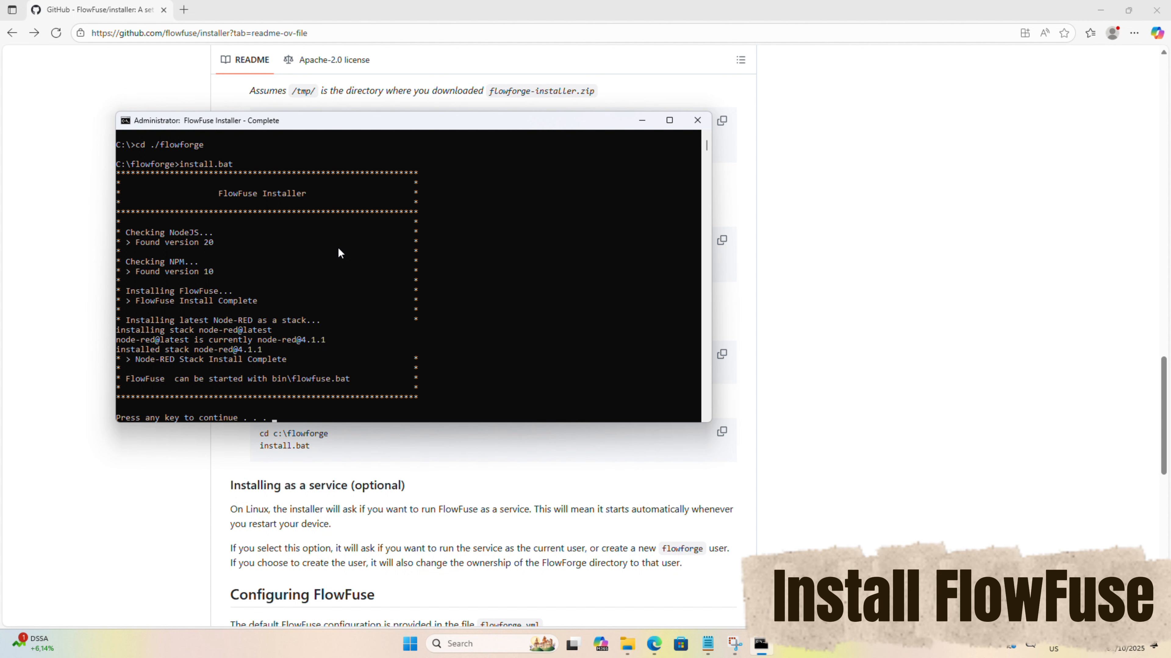
{"action": "key", "text": "Return"}
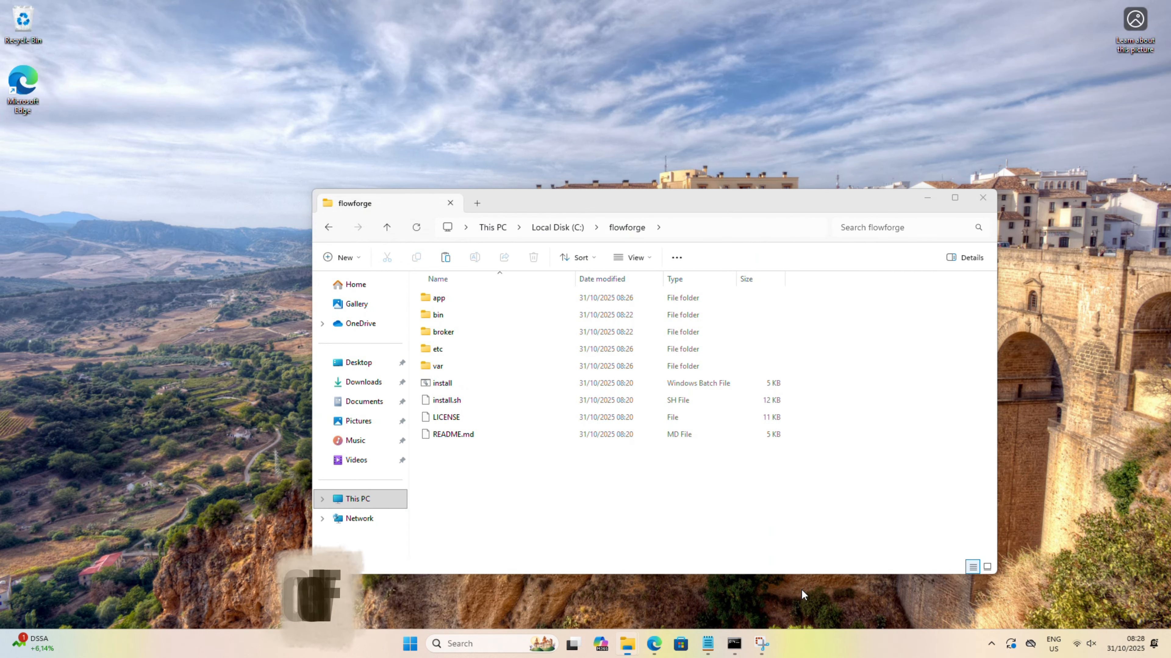
Open flowforge.yml from the C:\flowforge\etc folder in Notepad, using that app just once
{"action": "left_click", "coordinate": [774, 595]}
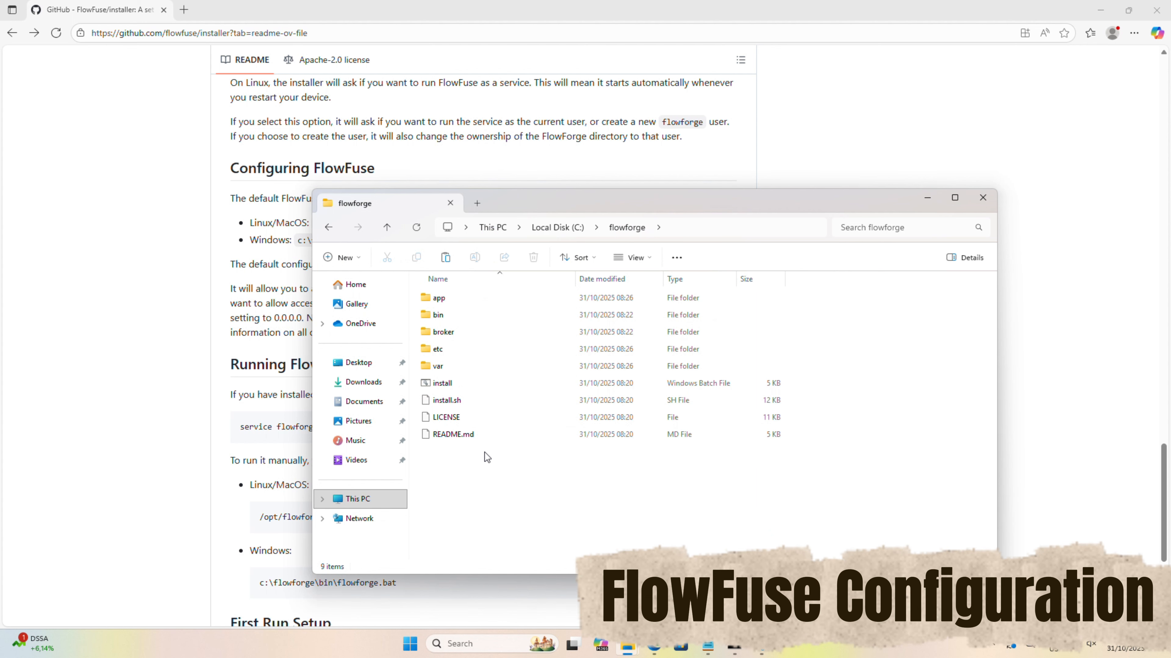
{"action": "left_click_drag", "start_coordinate": [508, 200], "coordinate": [708, 112]}
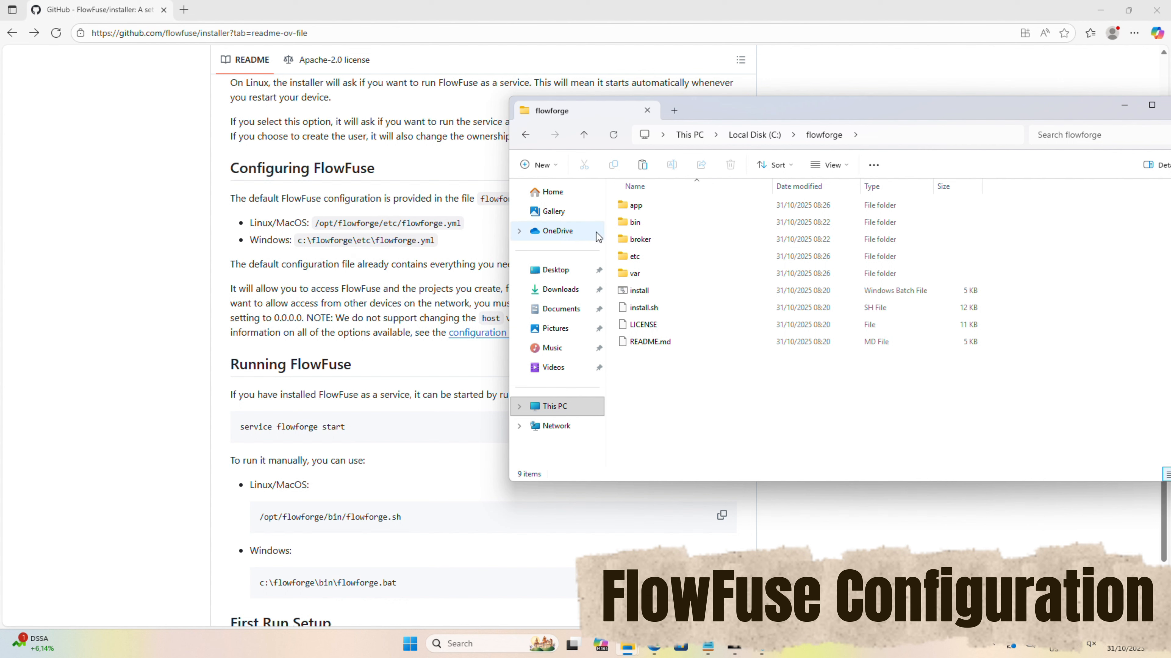
{"action": "double_click", "coordinate": [634, 256]}
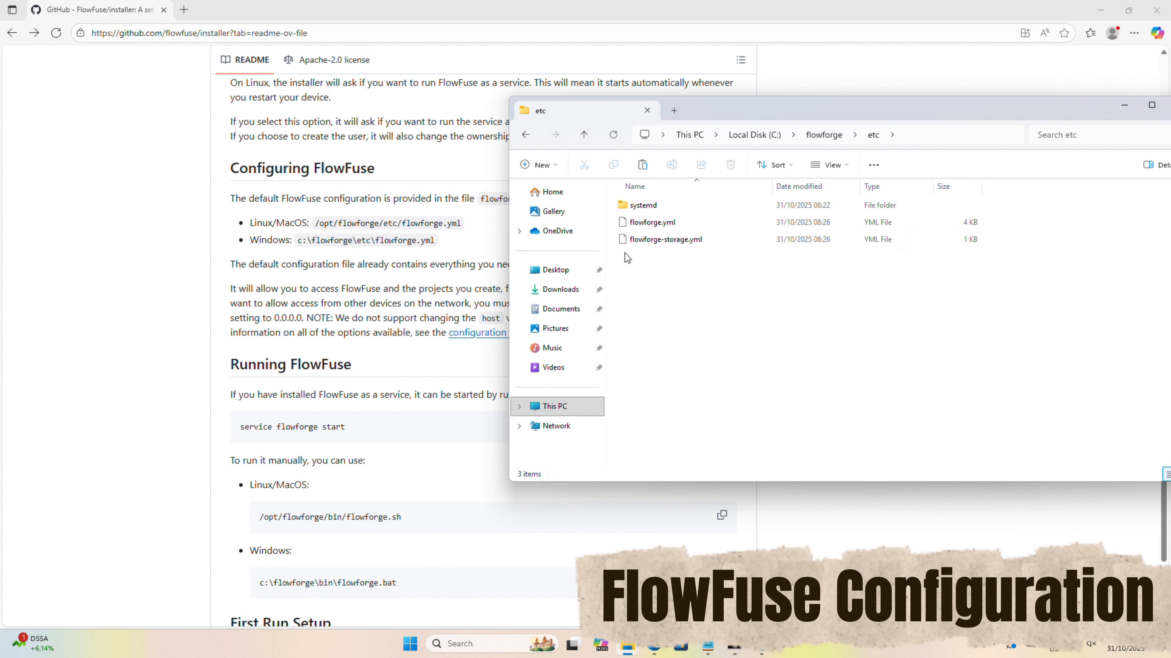
{"action": "right_click", "coordinate": [653, 221]}
{"action": "left_click", "coordinate": [652, 222]}
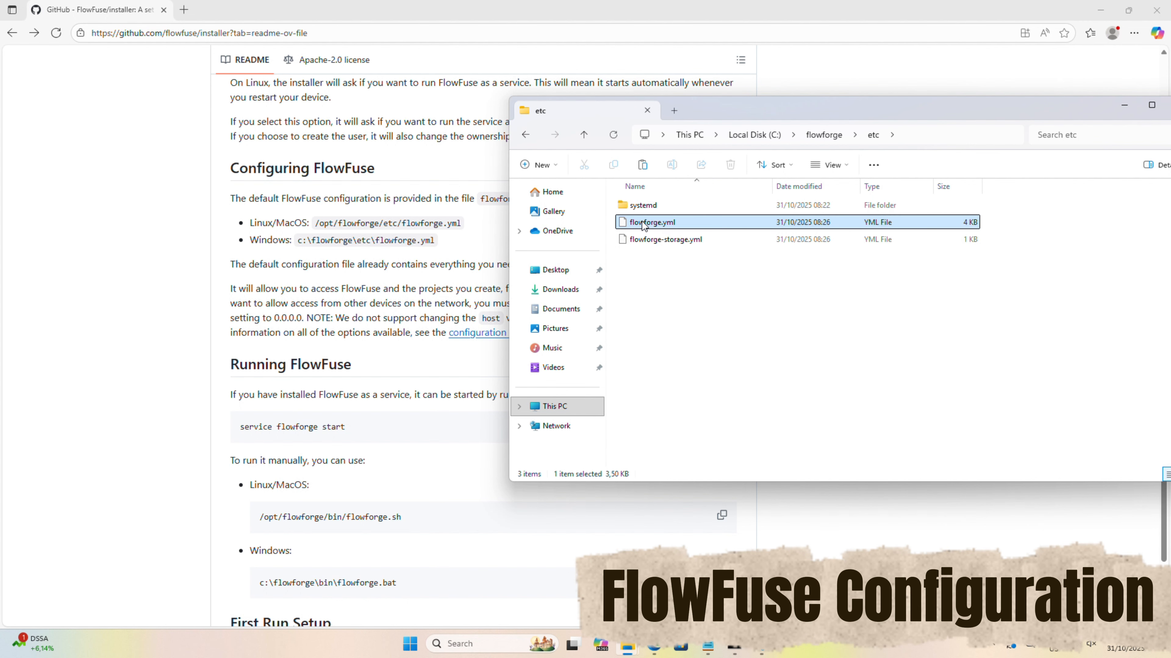
{"action": "right_click", "coordinate": [653, 222]}
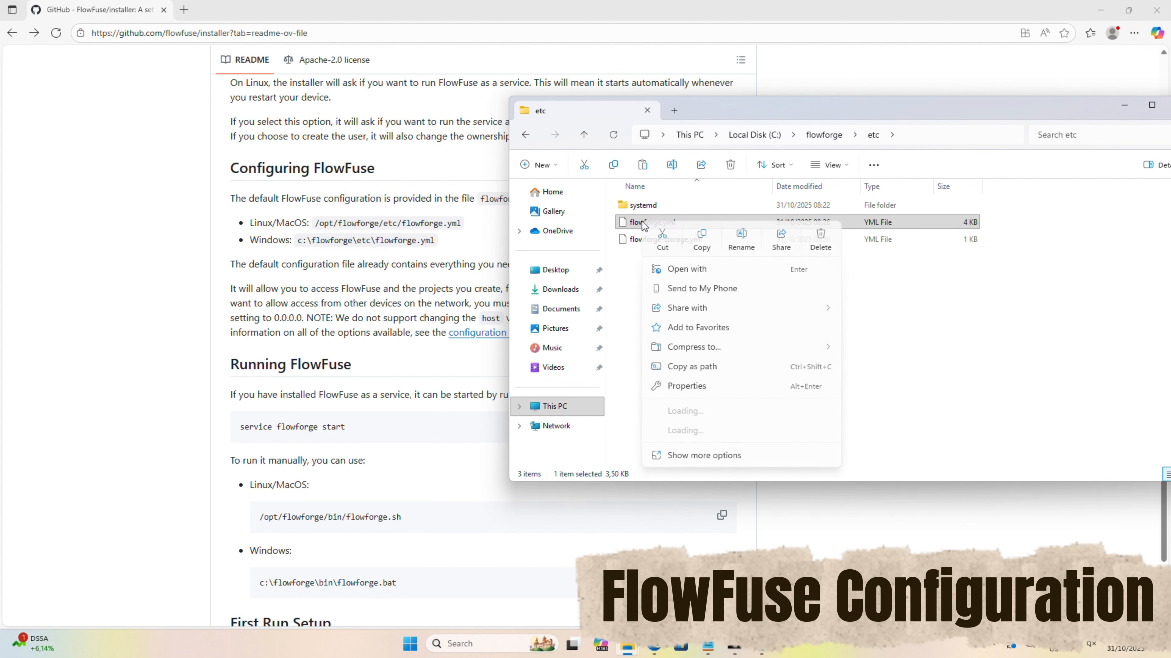
{"action": "left_click", "coordinate": [677, 270]}
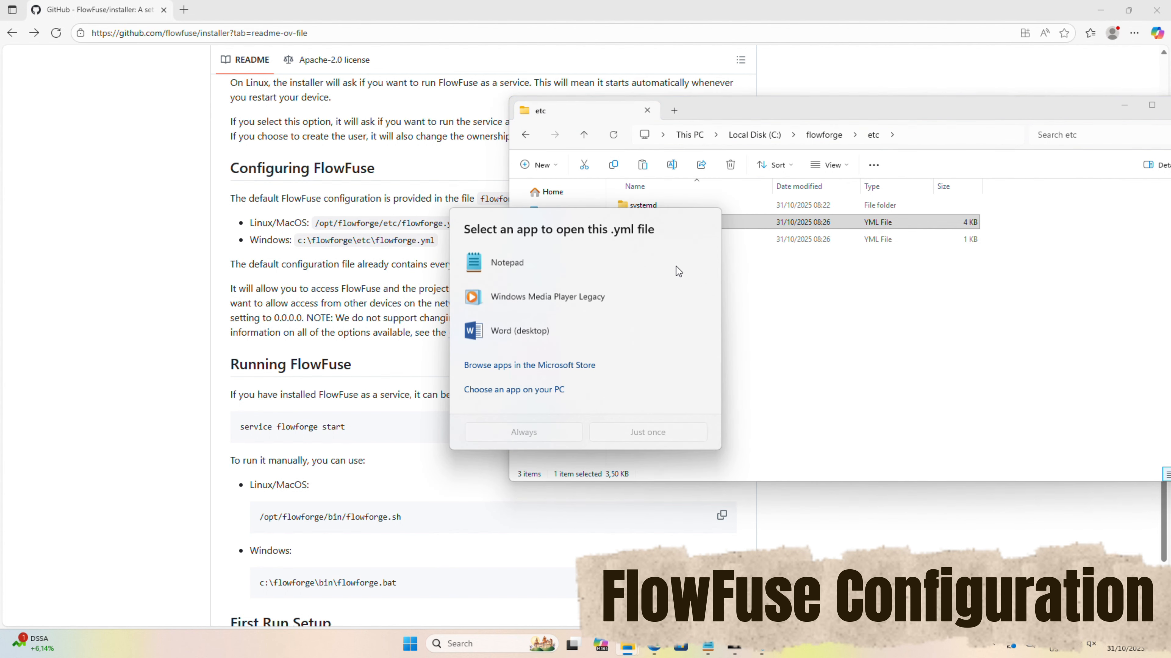
{"action": "left_click", "coordinate": [566, 263]}
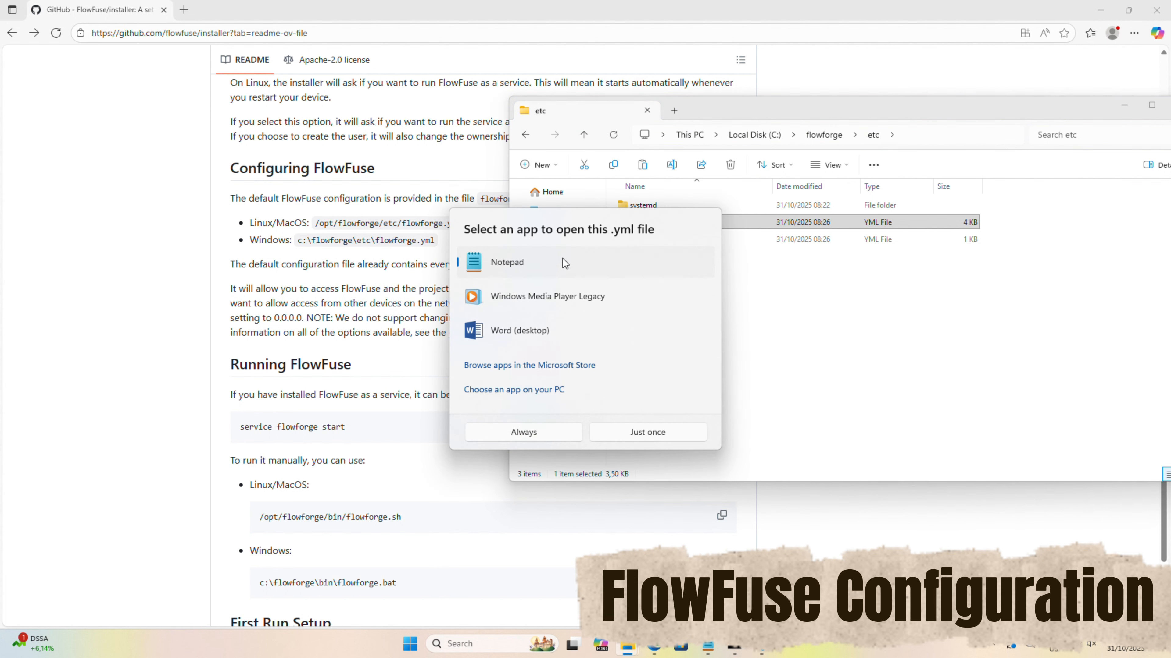
{"action": "left_click", "coordinate": [619, 433]}
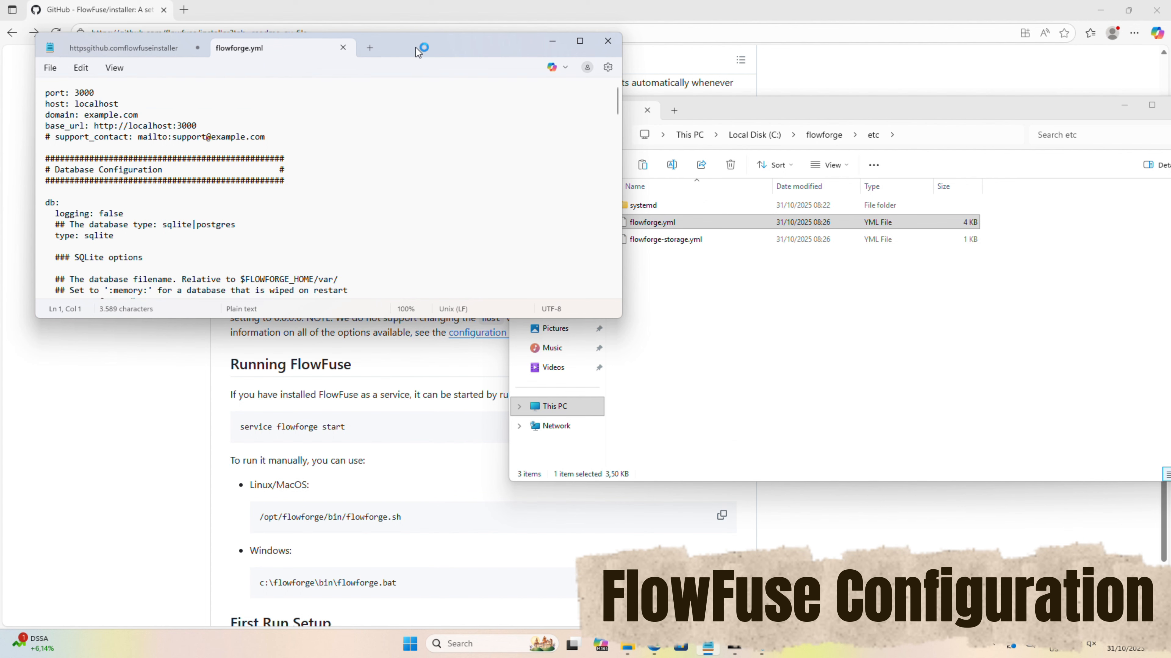
{"action": "left_click_drag", "start_coordinate": [439, 63], "coordinate": [919, 115]}
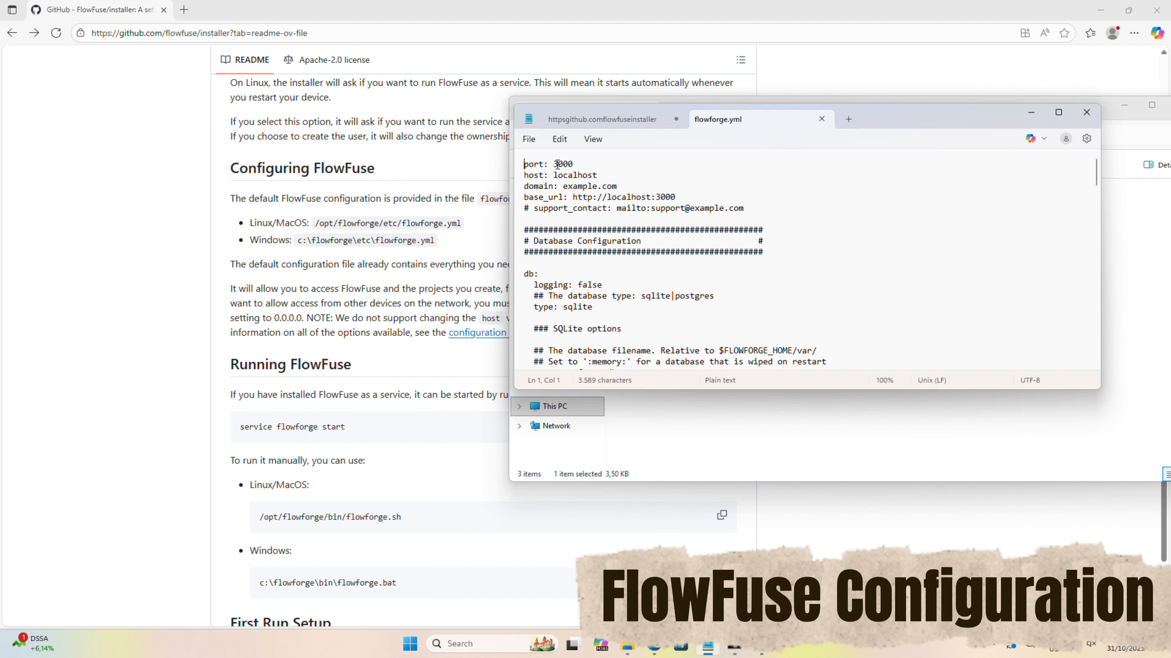
Set the host value to 0.0.0.0 in flowforge.yml, then save and close the file
{"action": "double_click", "coordinate": [598, 174]}
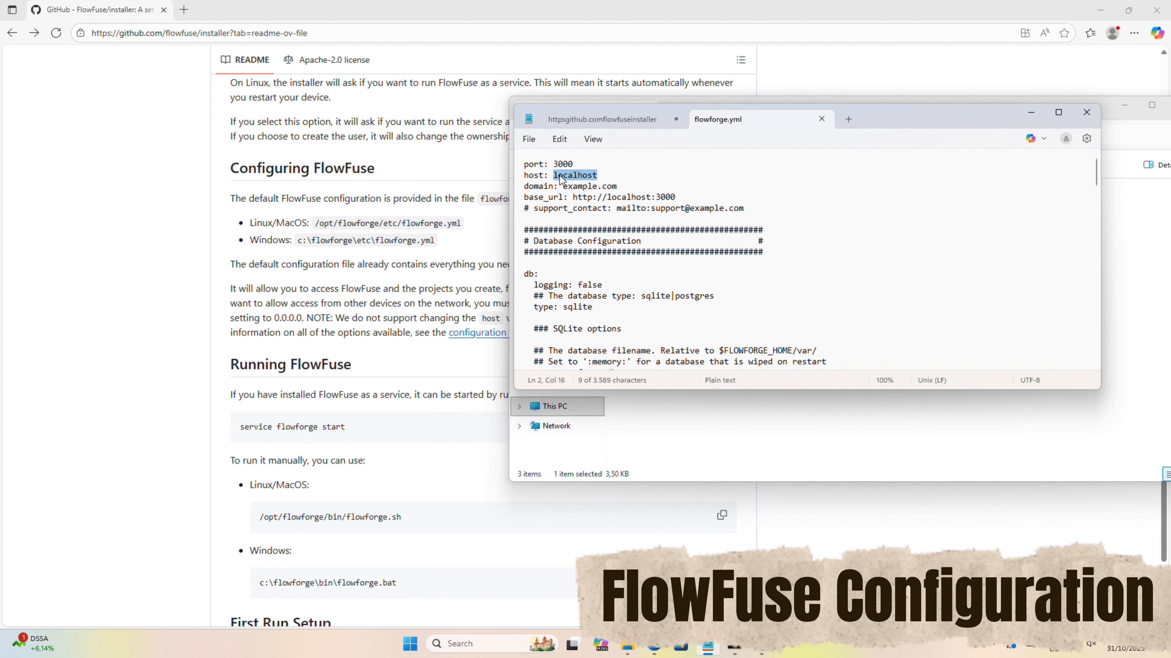
{"action": "type", "text": "0.0"}
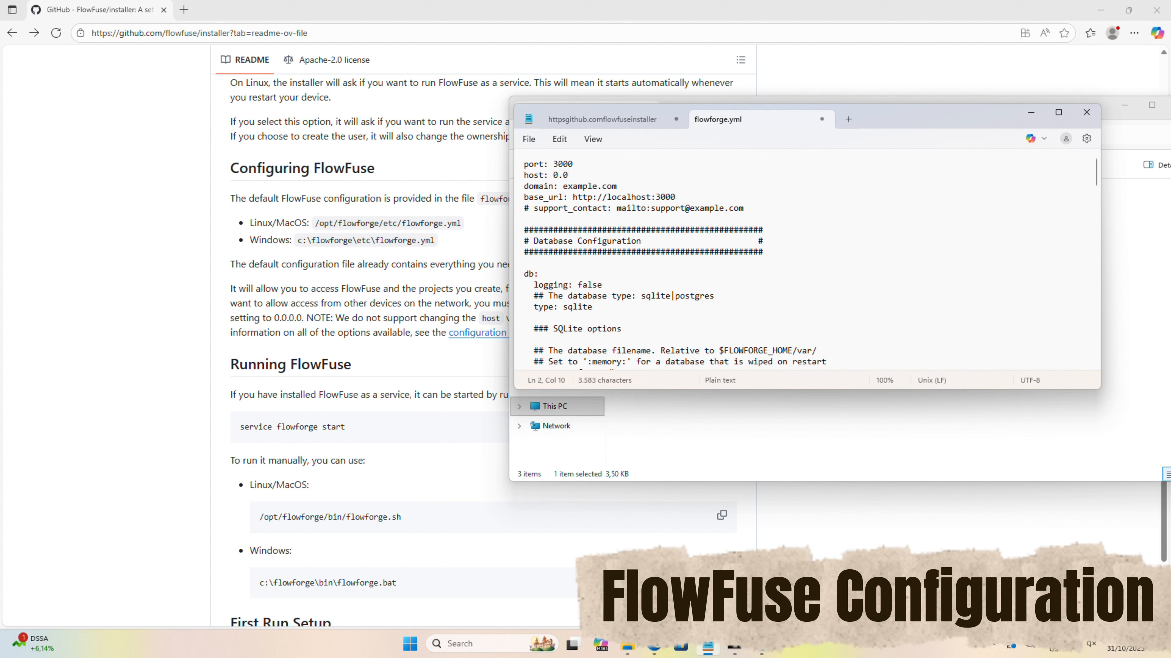
{"action": "type", "text": ".0.0"}
{"action": "left_click", "coordinate": [649, 187]}
{"action": "left_click_drag", "start_coordinate": [651, 197], "coordinate": [611, 197]}
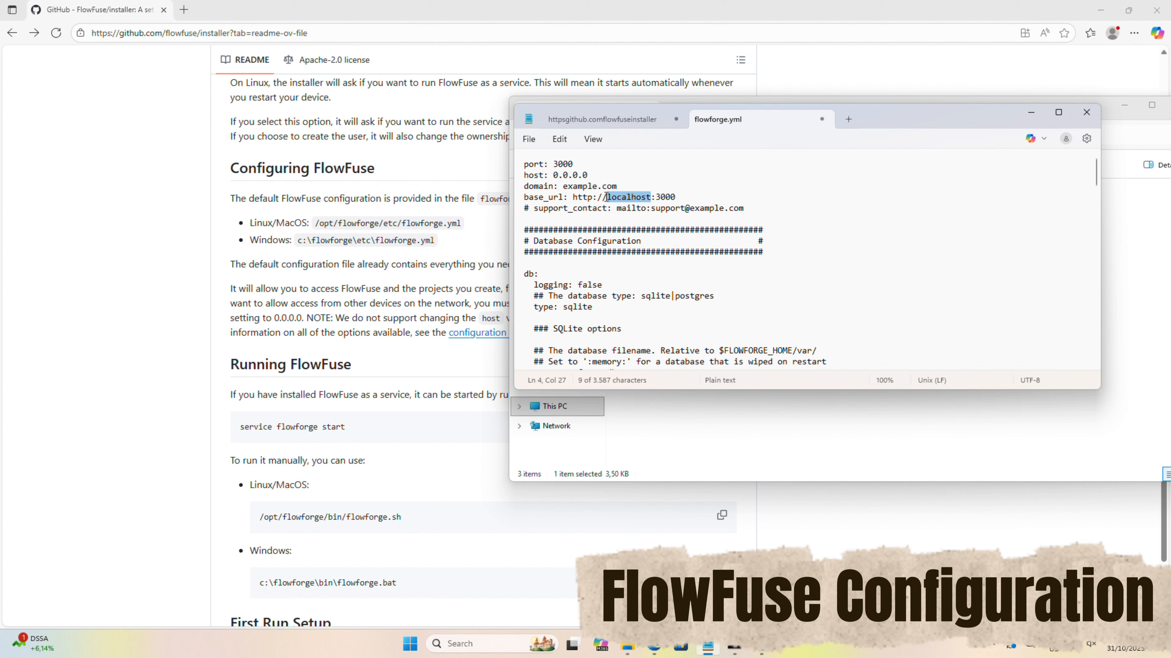
{"action": "left_click", "coordinate": [627, 196]}
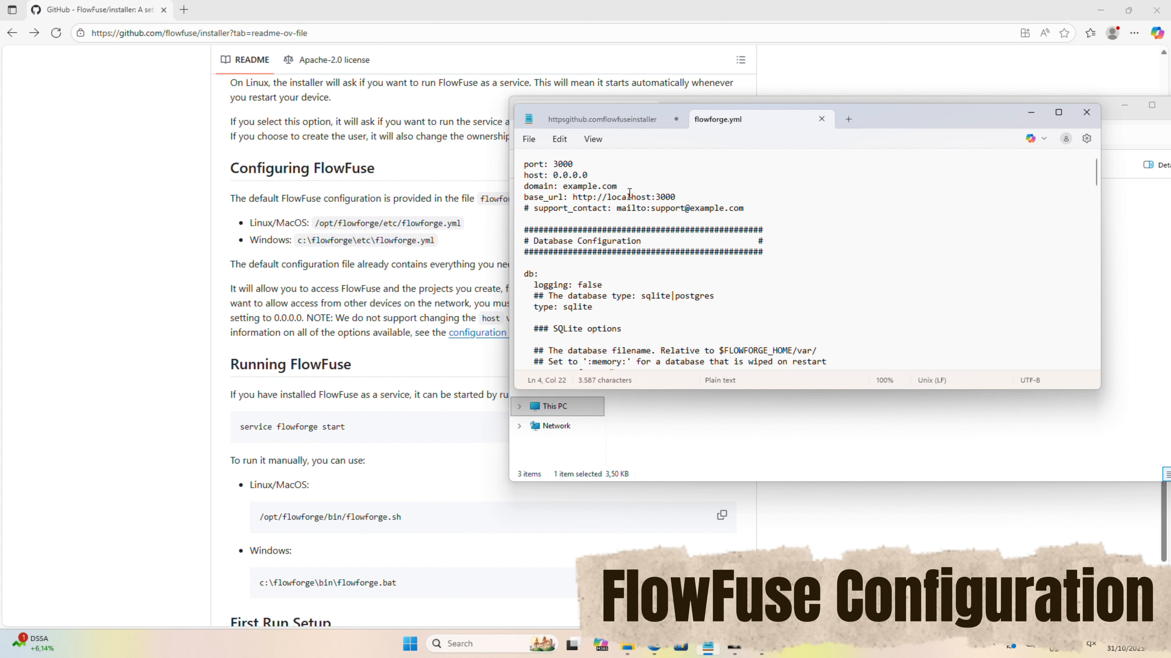
{"action": "left_click", "coordinate": [820, 122]}
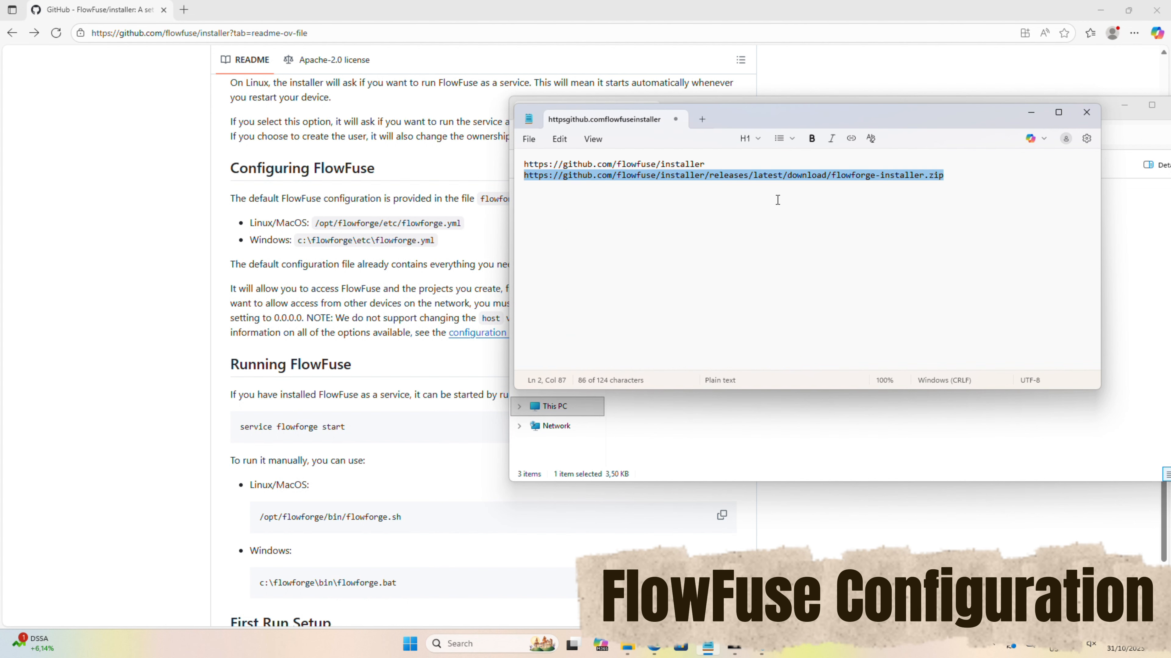
Check the README's Windows start command, switch to Command Prompt, run "cd ./bin" and start FlowFuse with flowforge.bat
{"action": "left_click", "coordinate": [492, 218]}
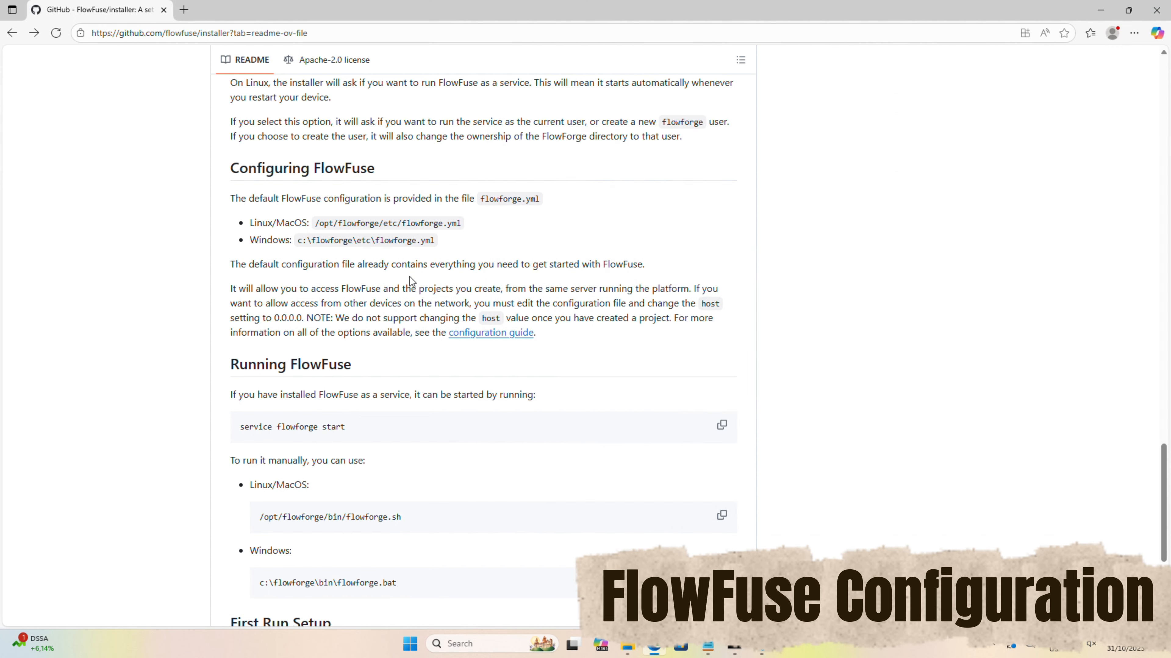
{"action": "scroll", "coordinate": [391, 295], "scroll_direction": "down", "scroll_amount": 1}
{"action": "scroll", "coordinate": [392, 297], "scroll_direction": "down", "scroll_amount": 2}
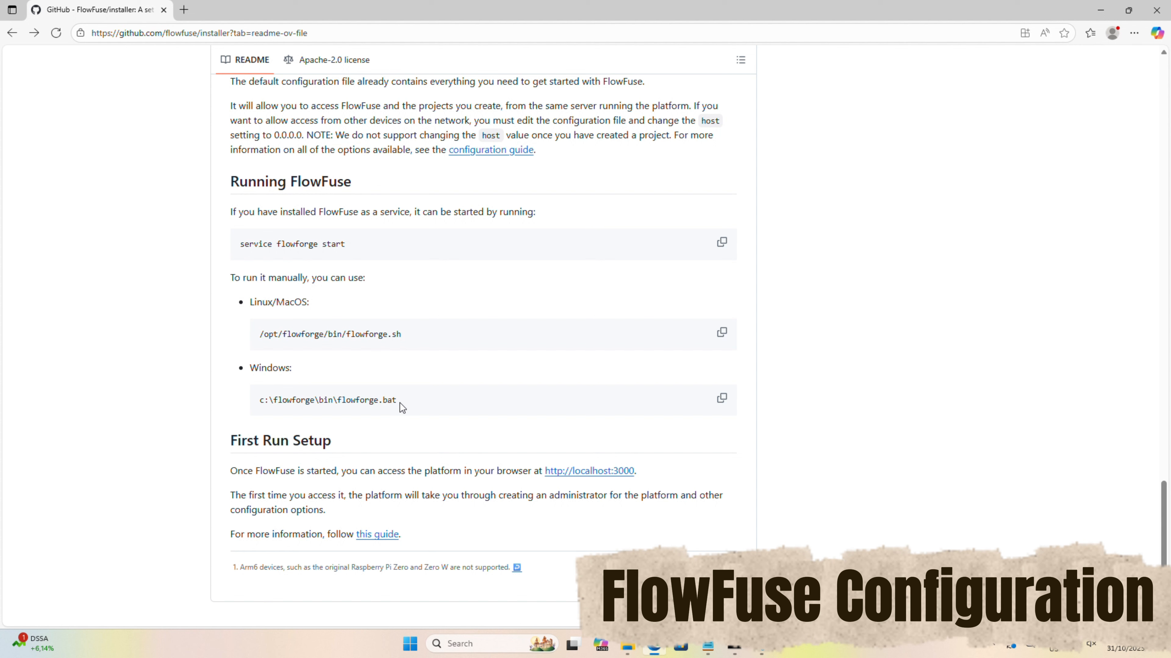
{"action": "left_click_drag", "start_coordinate": [399, 404], "coordinate": [258, 407]}
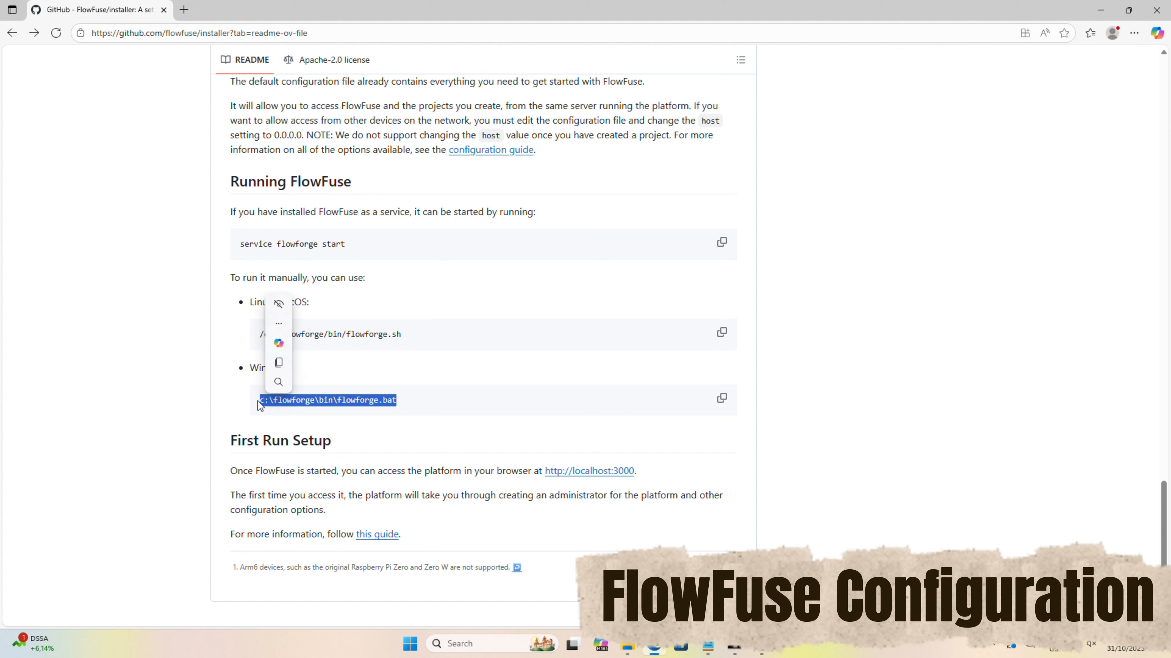
{"action": "left_click", "coordinate": [657, 410]}
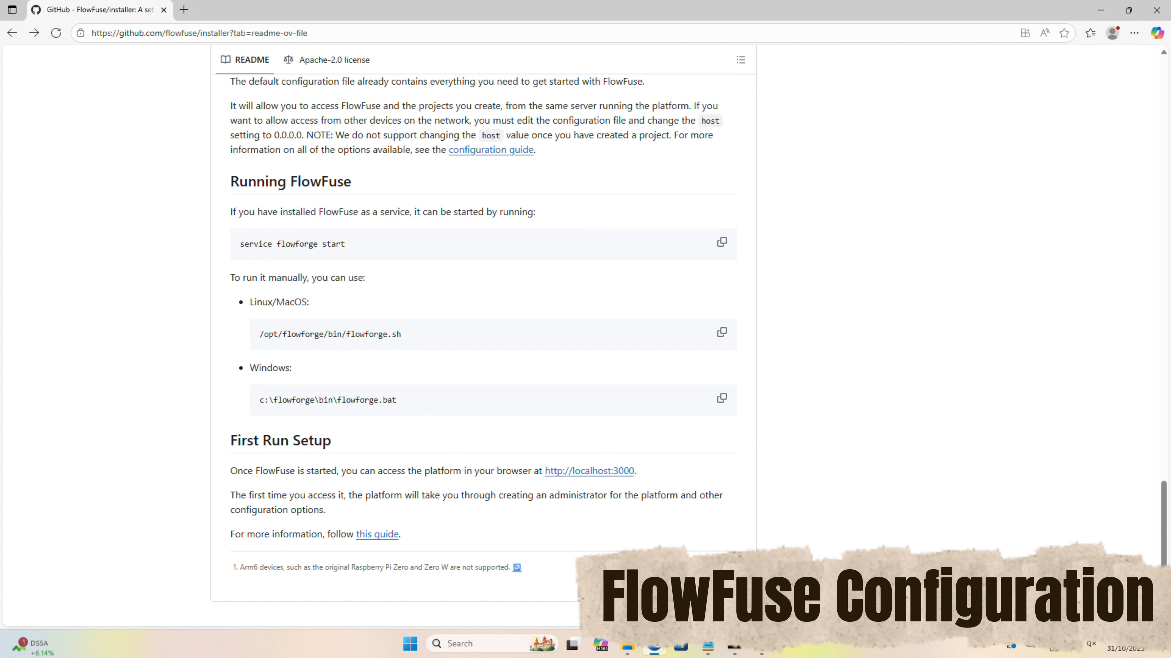
{"action": "key", "text": "alt+Tab"}
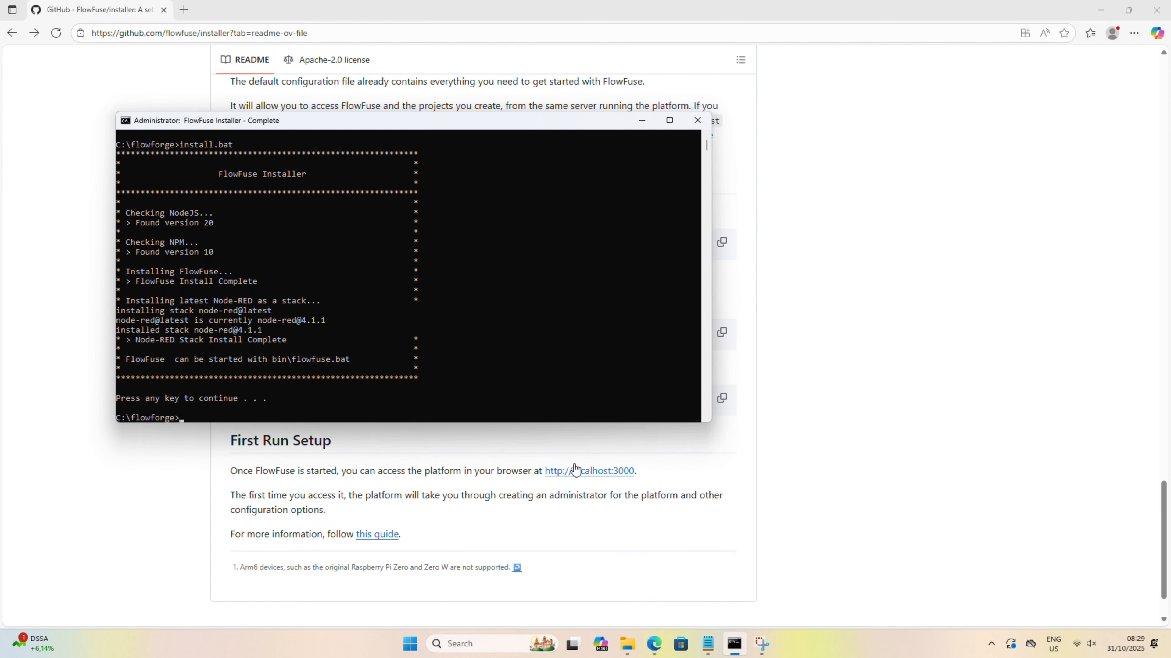
{"action": "left_click", "coordinate": [482, 390]}
{"action": "left_click_drag", "start_coordinate": [512, 119], "coordinate": [509, 73]}
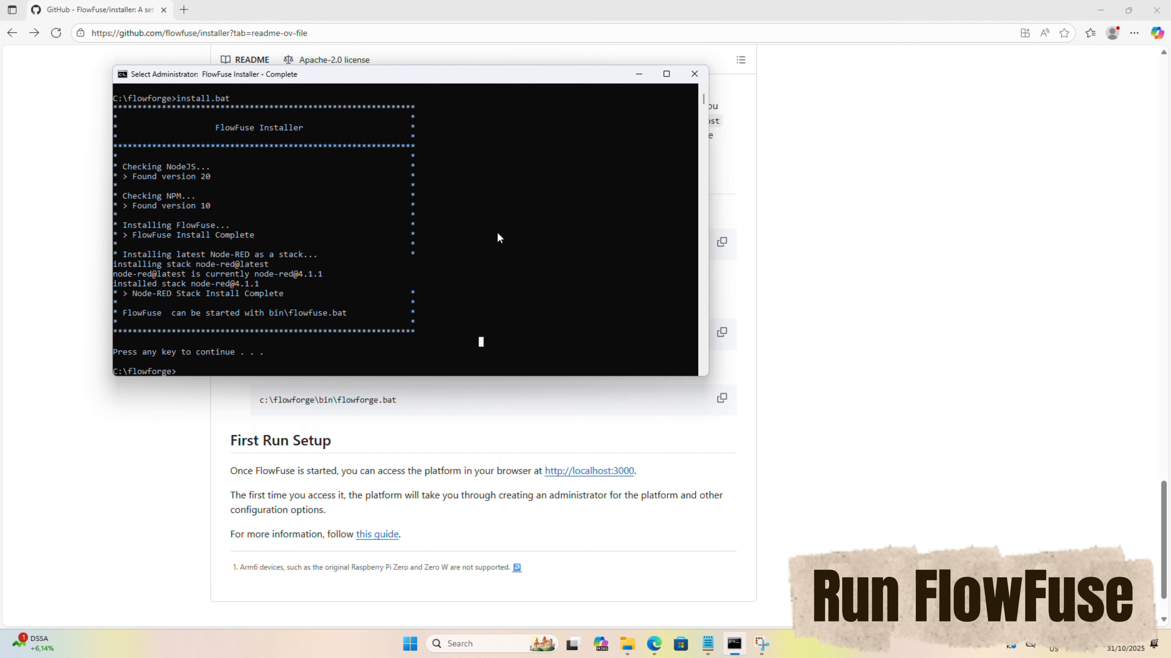
{"action": "type", "text": "c"}
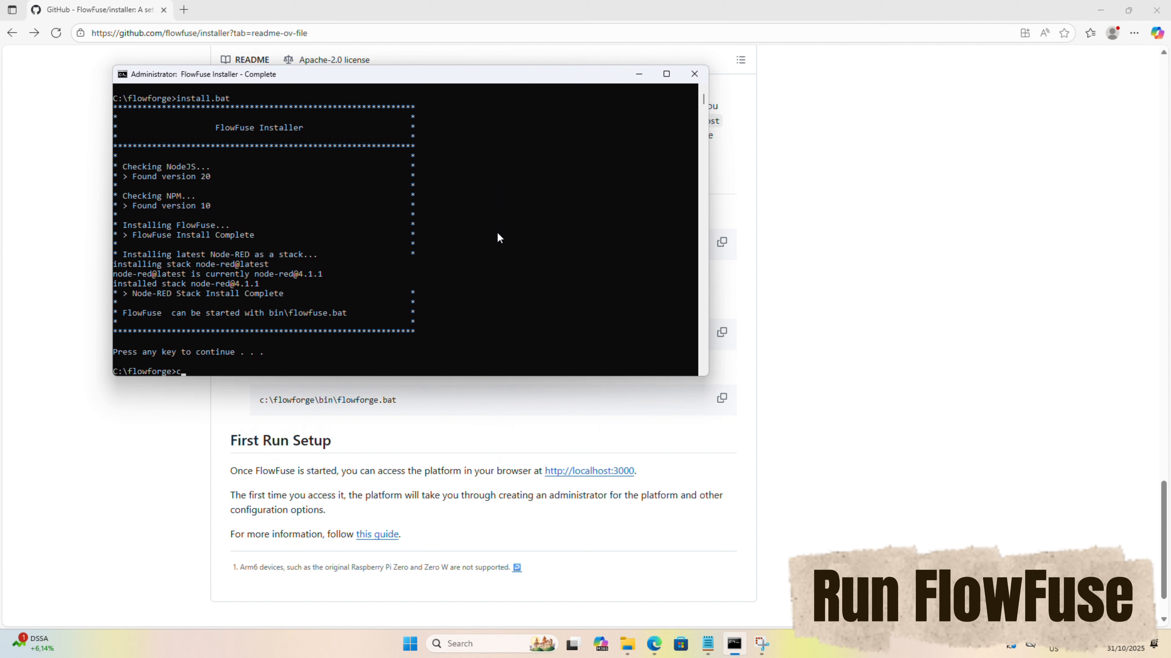
{"action": "type", "text": "d ./bin"}
{"action": "key", "text": "Return"}
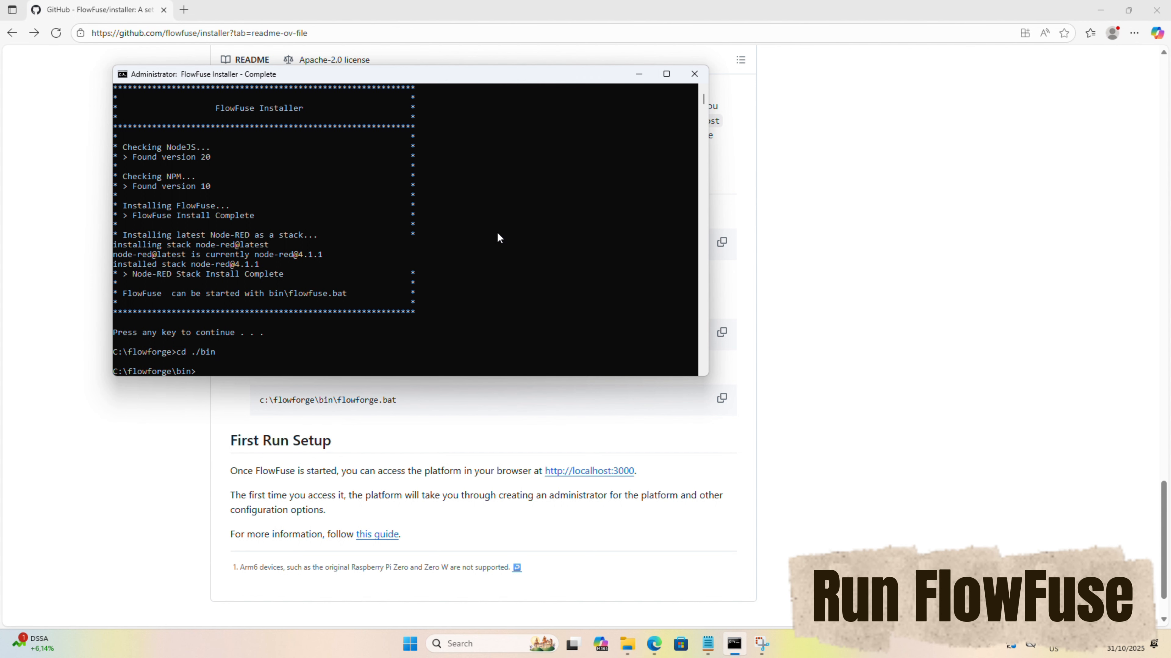
{"action": "type", "text": "flowforge.bat"}
{"action": "key", "text": "Return"}
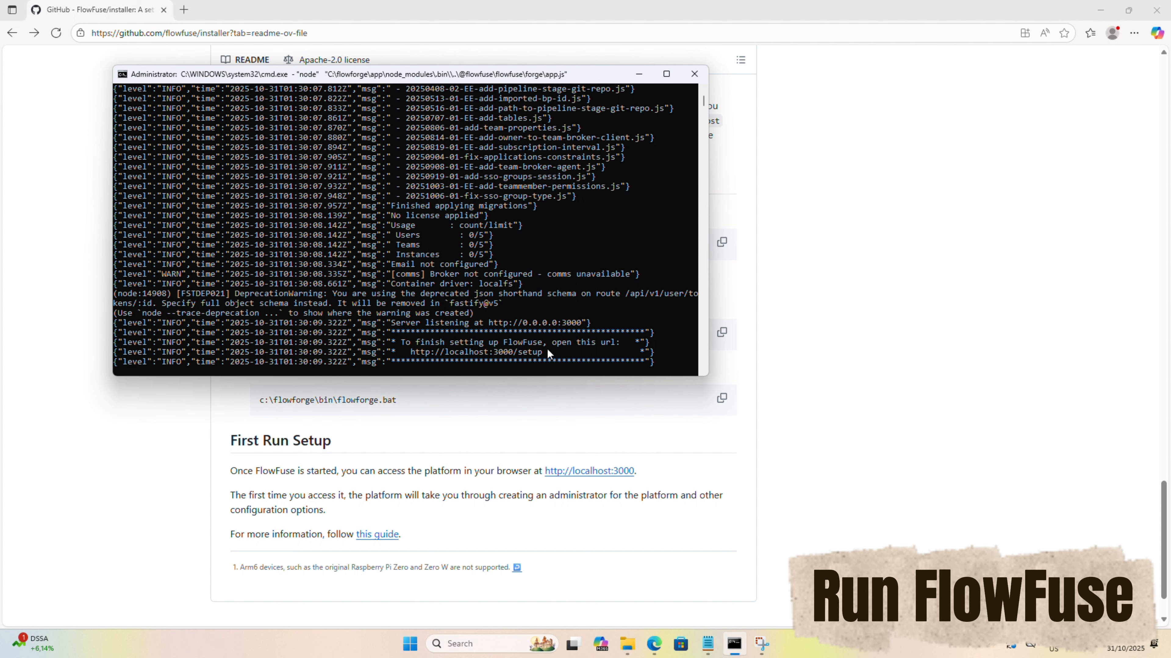
{"action": "left_click_drag", "start_coordinate": [547, 351], "coordinate": [412, 354]}
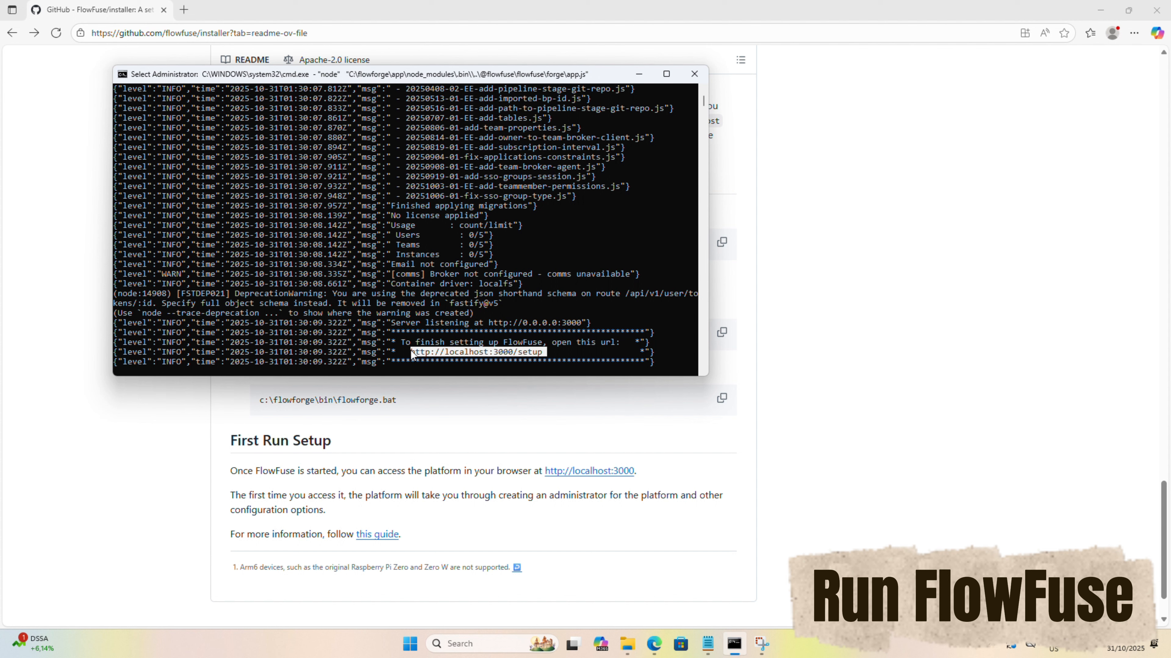
{"action": "key", "text": "ctrl+c"}
{"action": "left_click", "coordinate": [906, 269]}
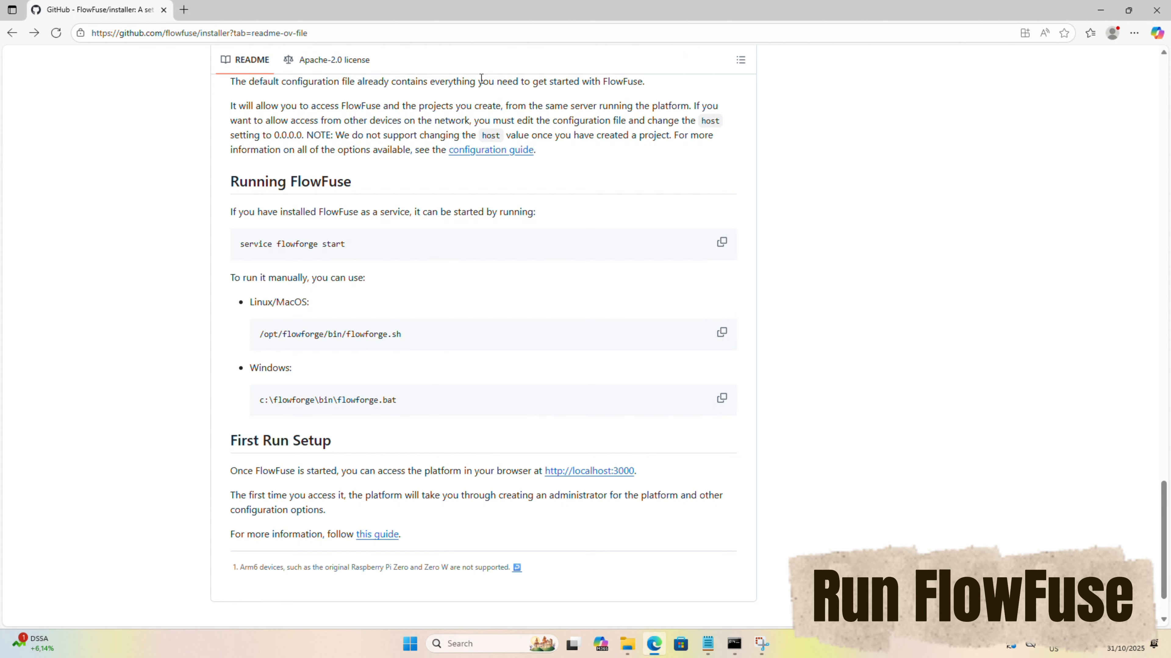
{"action": "left_click", "coordinate": [328, 35]}
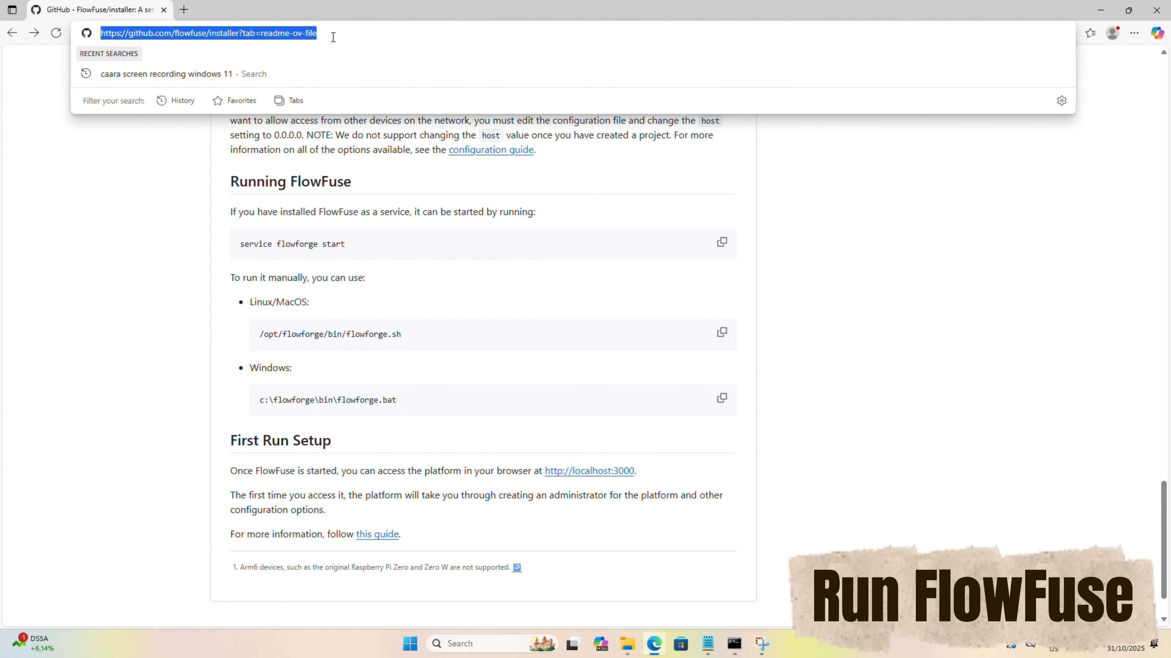
{"action": "key", "text": "ctrl+v"}
{"action": "key", "text": "Return"}
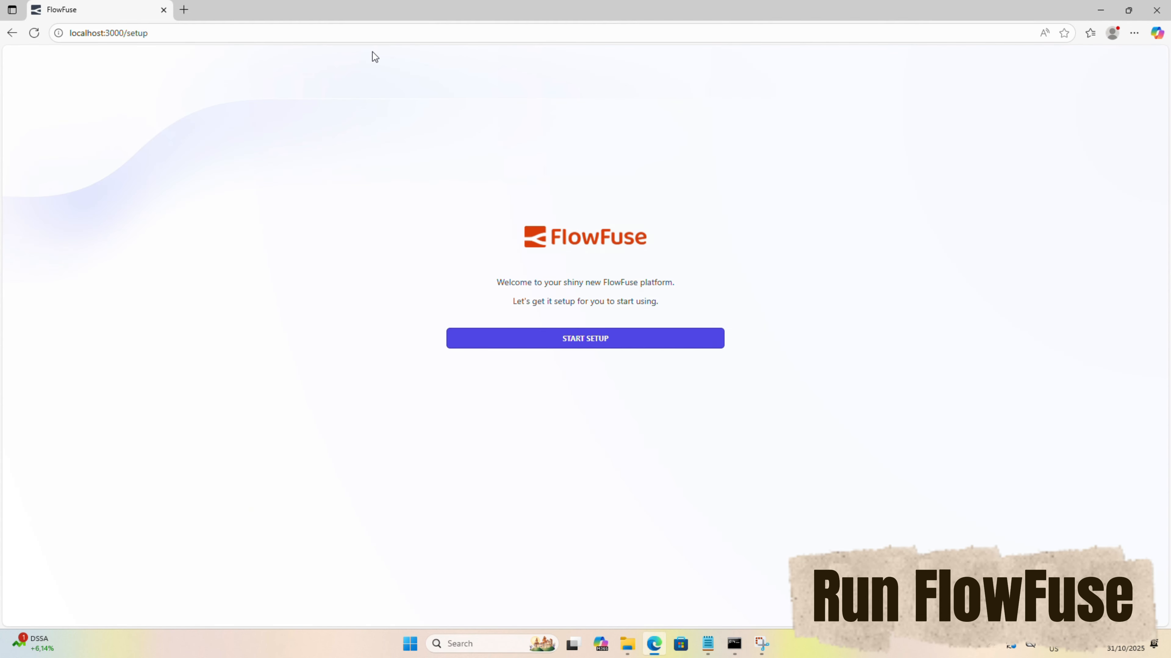
Start the FlowFuse setup at the administrator user form and, once setup is complete, log in to the platform
{"action": "left_click", "coordinate": [607, 341]}
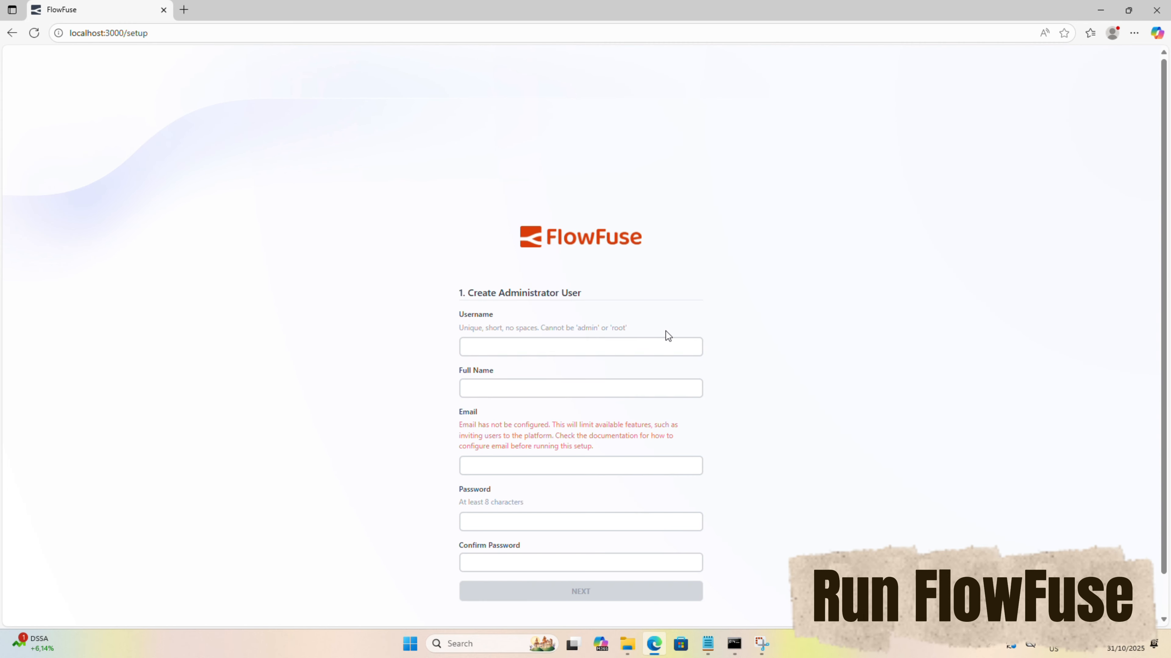
{"action": "scroll", "coordinate": [729, 393], "scroll_direction": "down", "scroll_amount": 1}
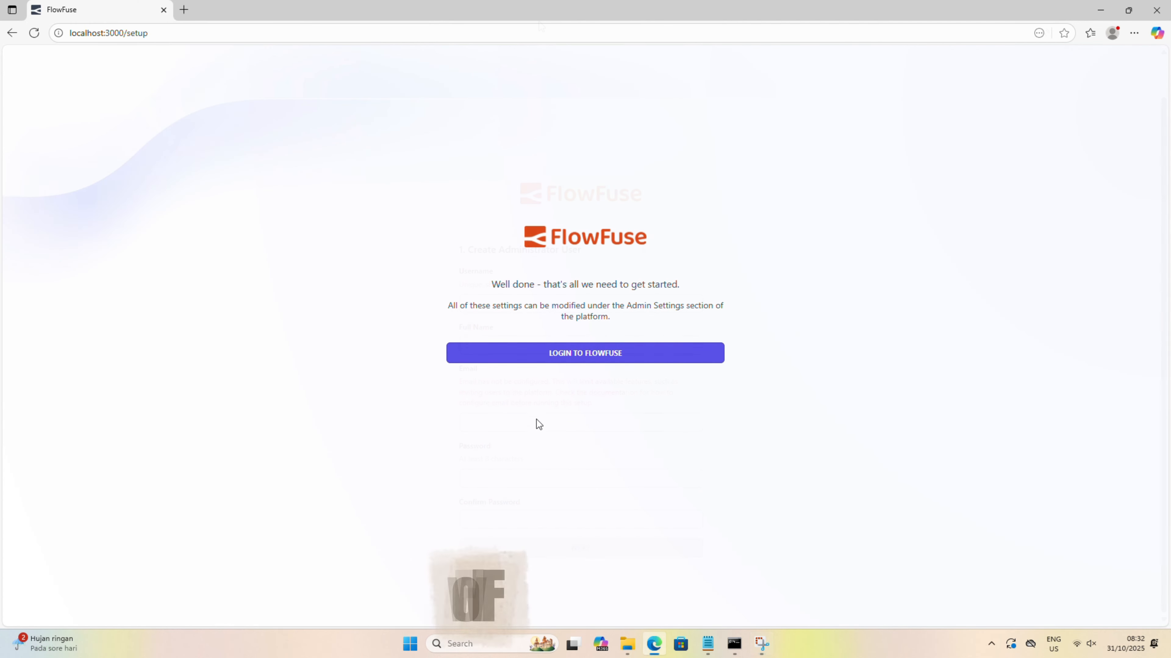
{"action": "left_click", "coordinate": [558, 352]}
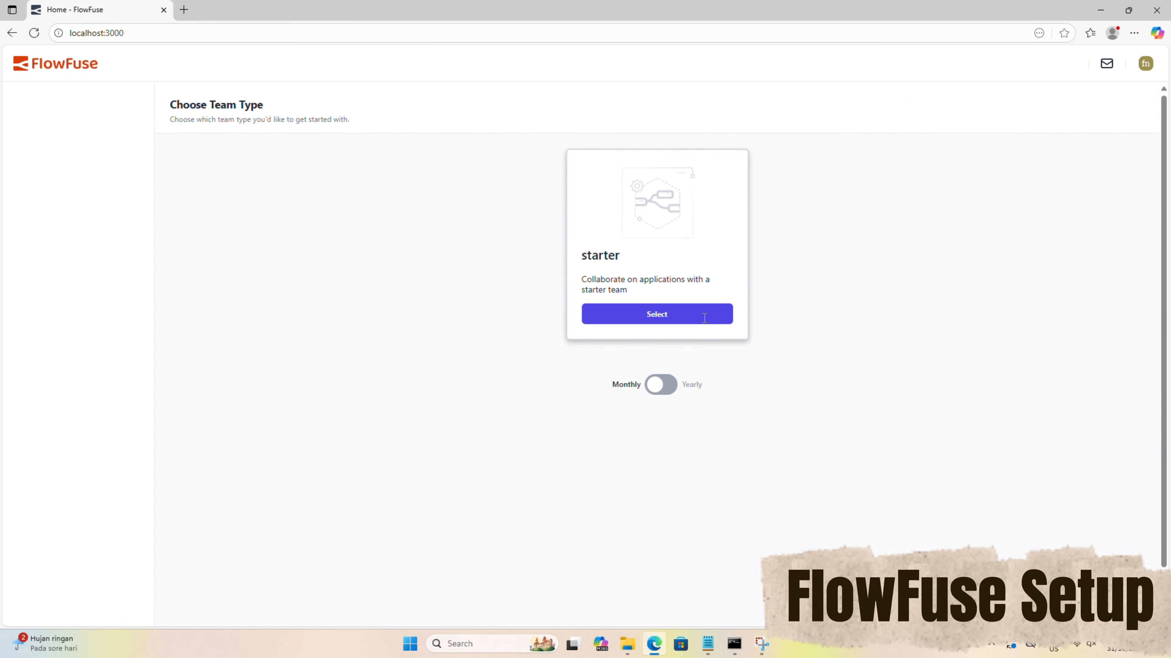
Create a starter team named Development with the slug development, and open its Hosted Instances page
{"action": "left_click", "coordinate": [704, 323]}
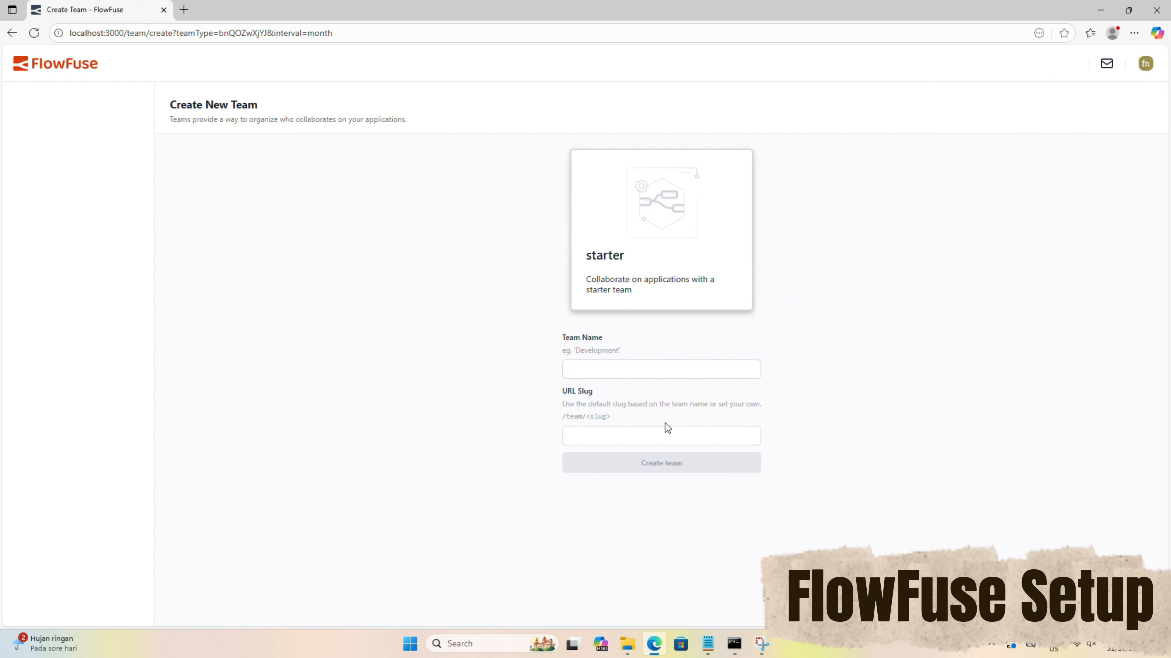
{"action": "left_click", "coordinate": [637, 369]}
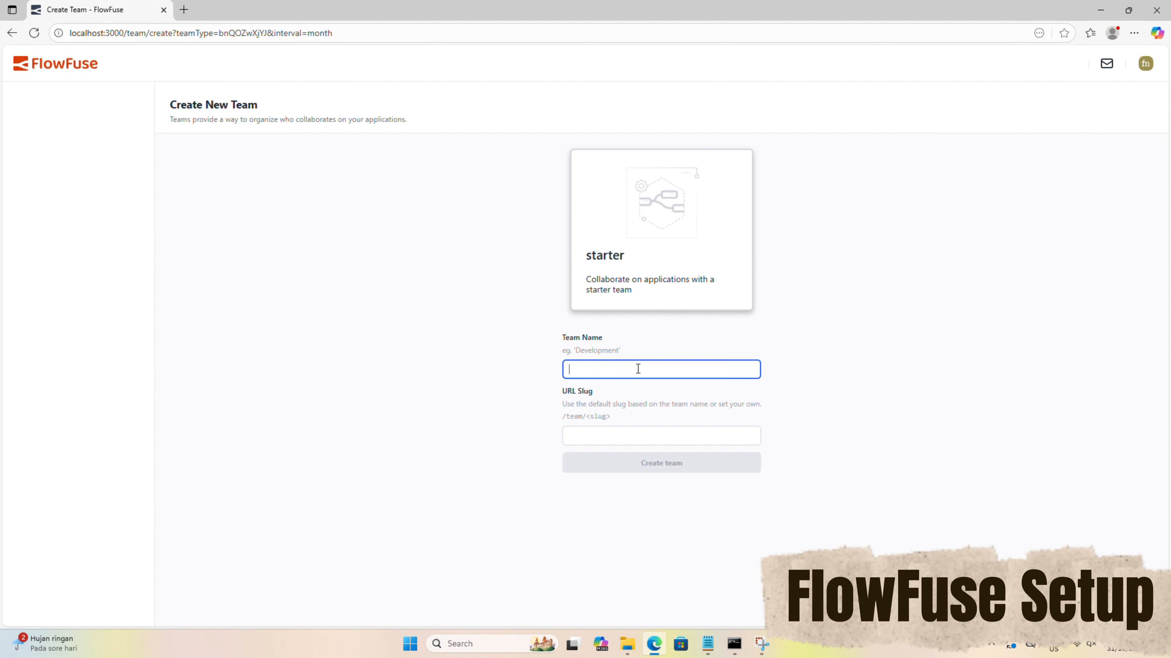
{"action": "type", "text": "Develop"}
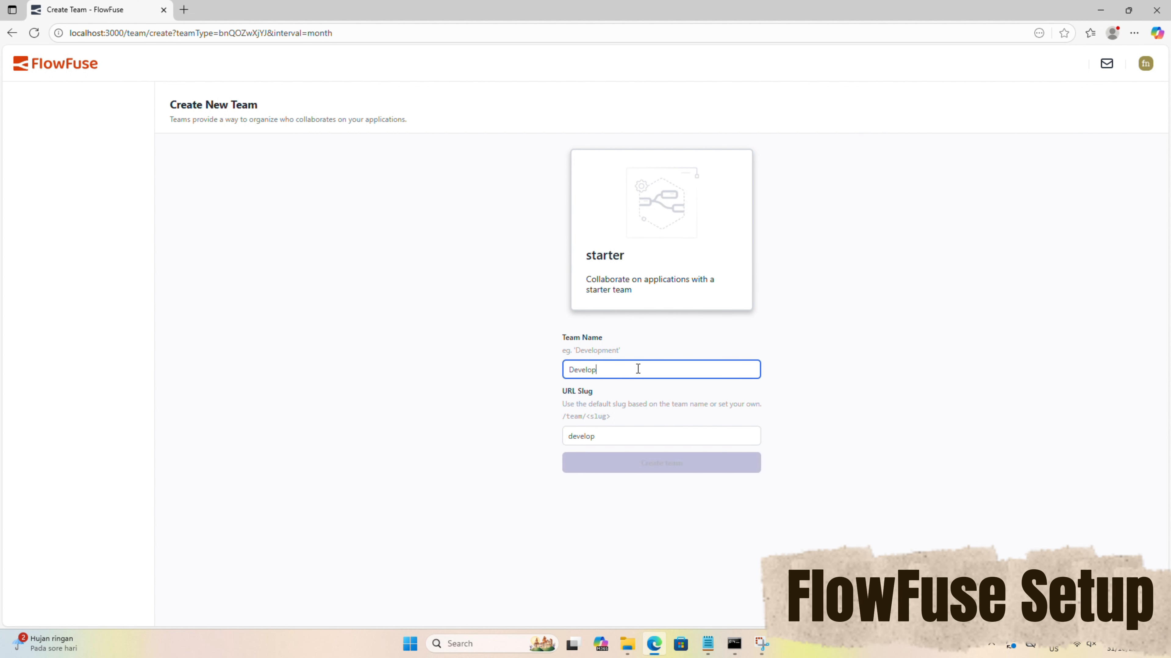
{"action": "type", "text": "ment"}
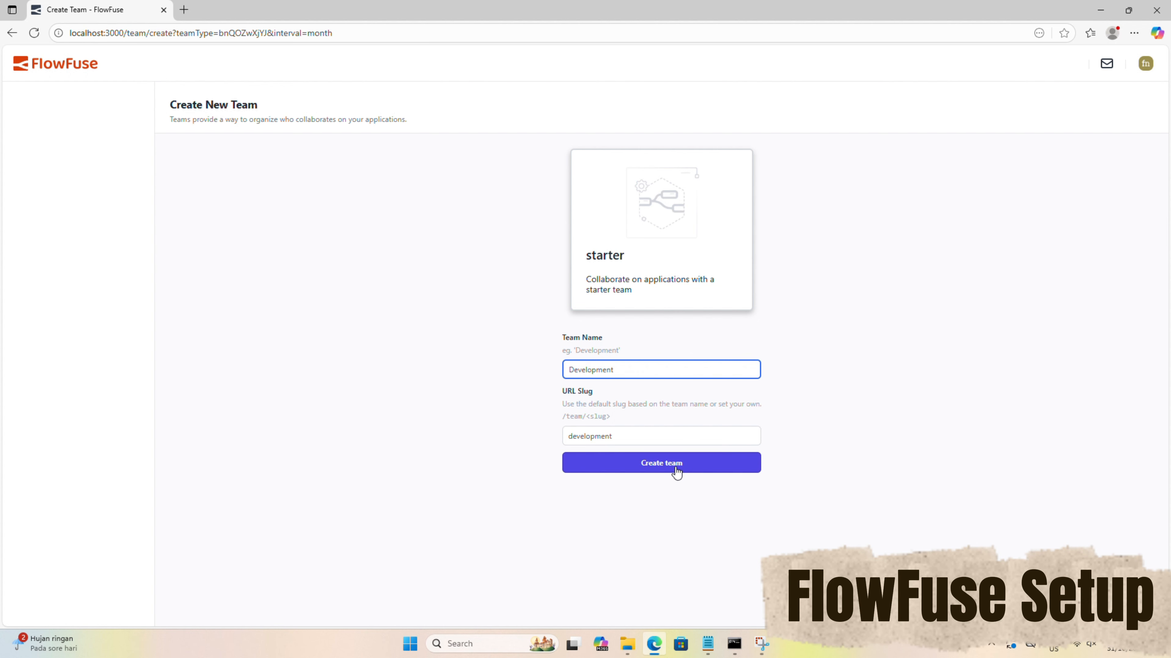
{"action": "left_click", "coordinate": [676, 471]}
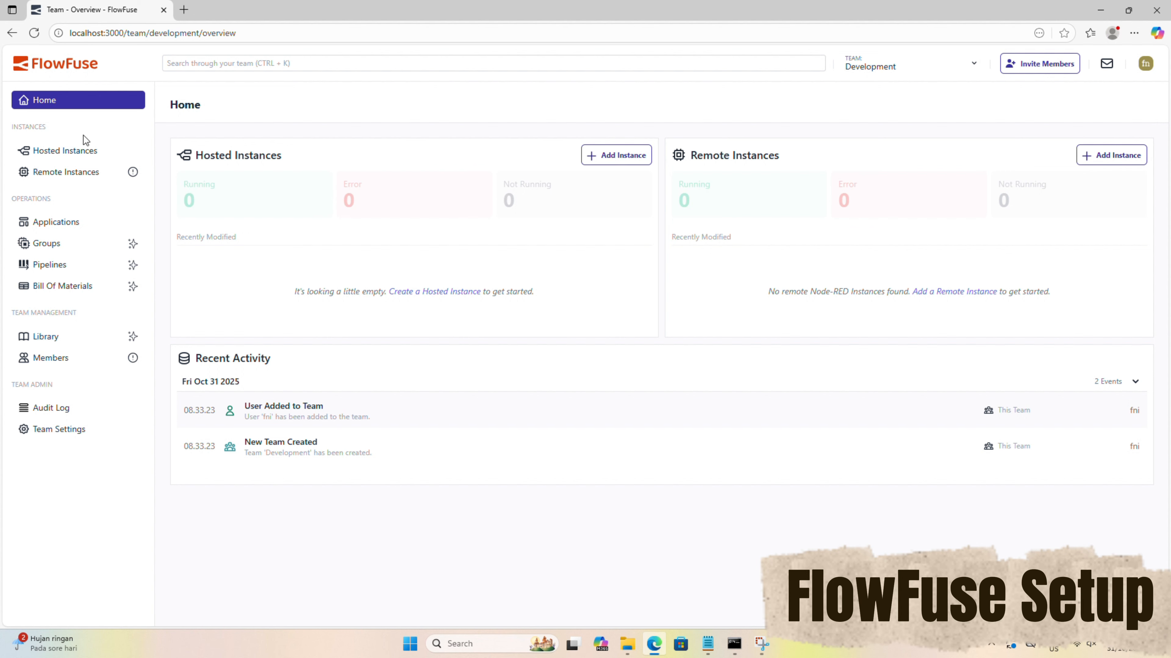
{"action": "left_click", "coordinate": [70, 153]}
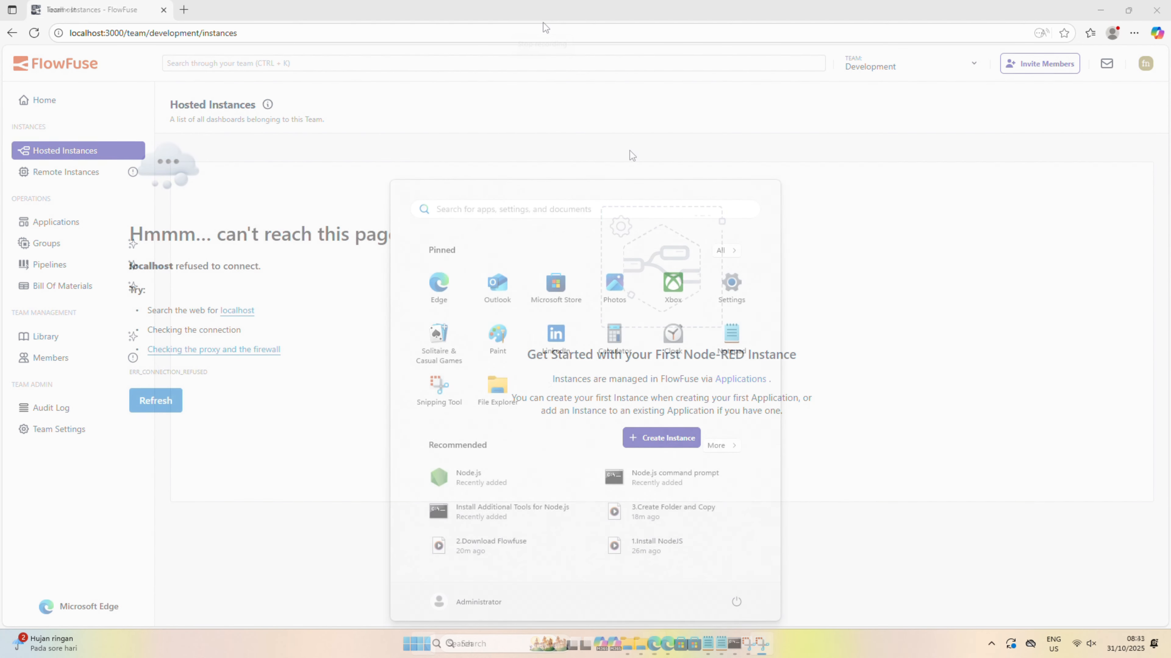
Find and open Task Scheduler from the Windows search, and move its window higher on the screen
{"action": "type", "text": "task s"}
{"action": "type", "text": "c"}
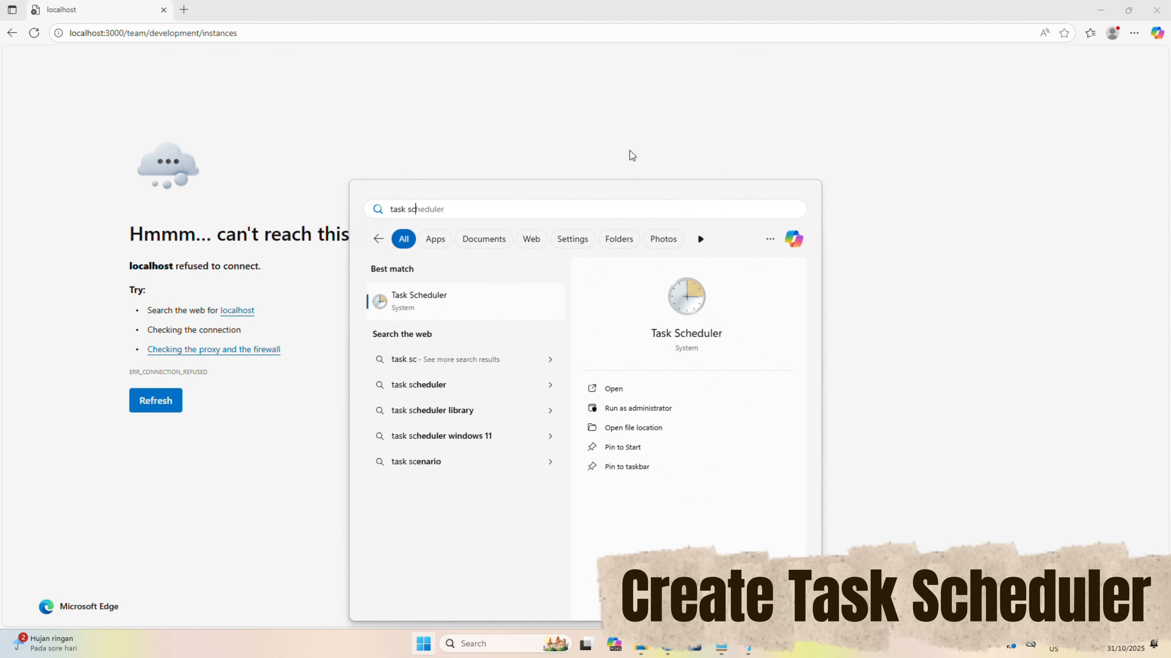
{"action": "left_click", "coordinate": [412, 305]}
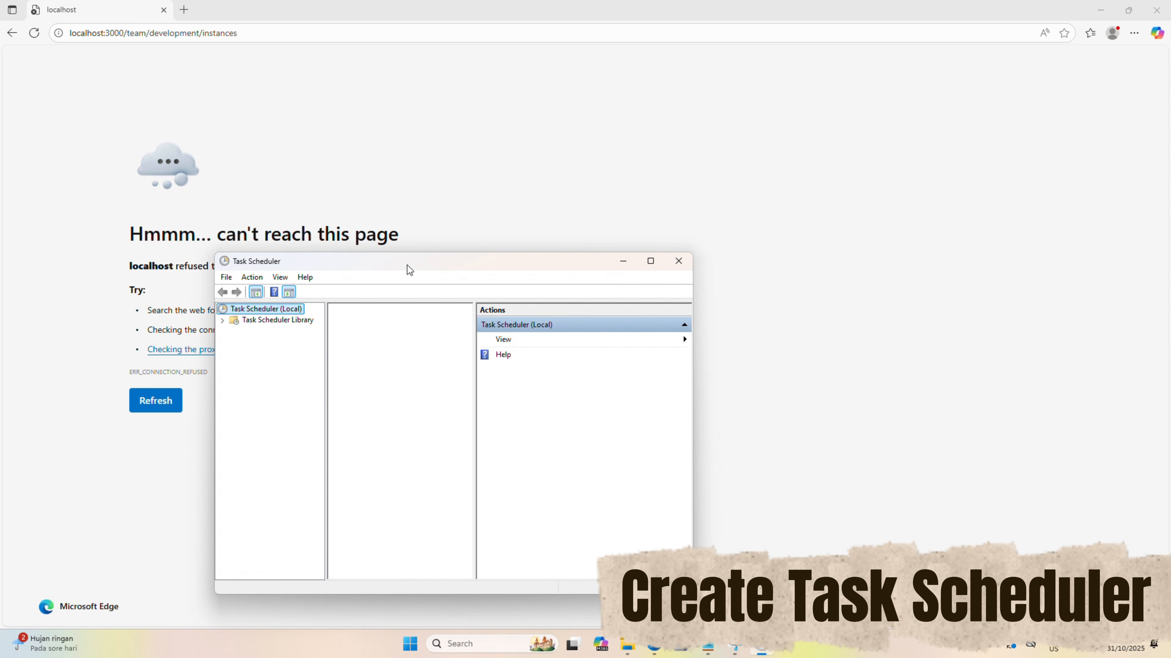
{"action": "left_click_drag", "start_coordinate": [407, 264], "coordinate": [441, 175]}
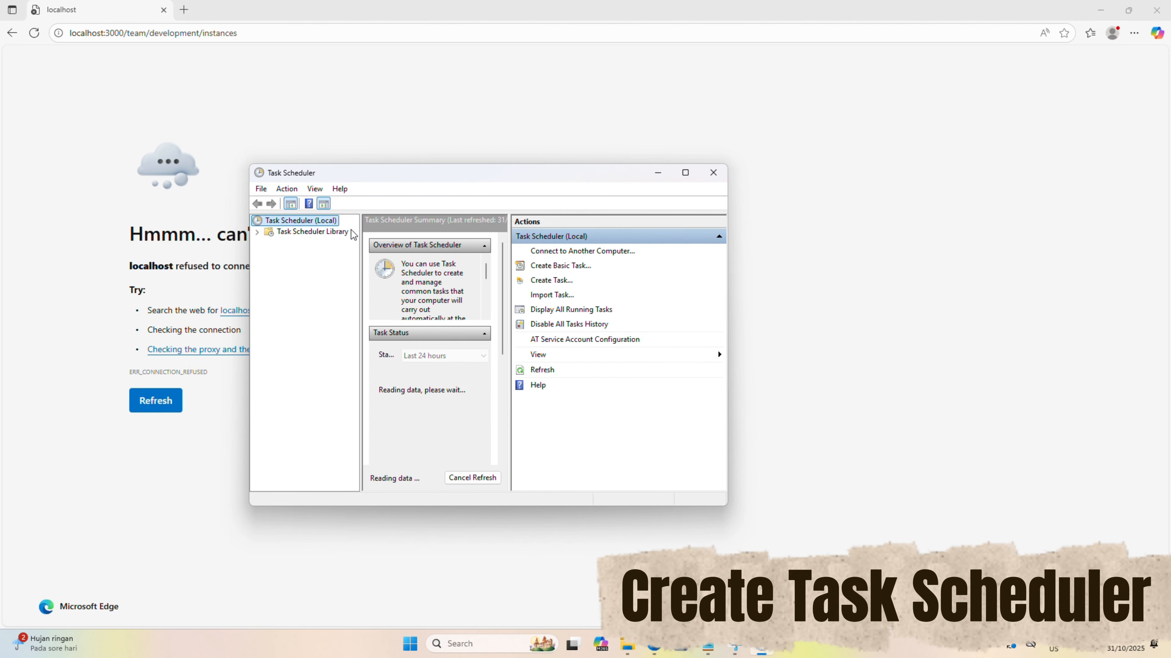
Create a task named Flow Fuse, set it to run whether user is logged on or not, and make it hidden
{"action": "left_click", "coordinate": [529, 282]}
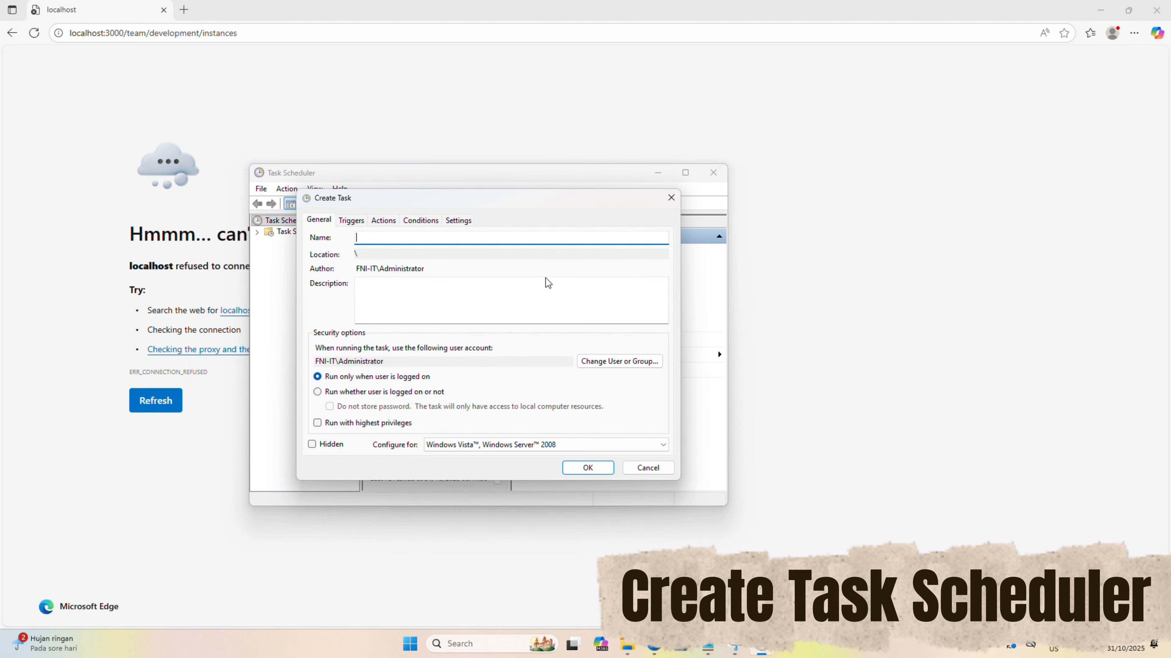
{"action": "type", "text": "Flow Fuse"}
{"action": "left_click", "coordinate": [433, 394]}
{"action": "left_click", "coordinate": [337, 445]}
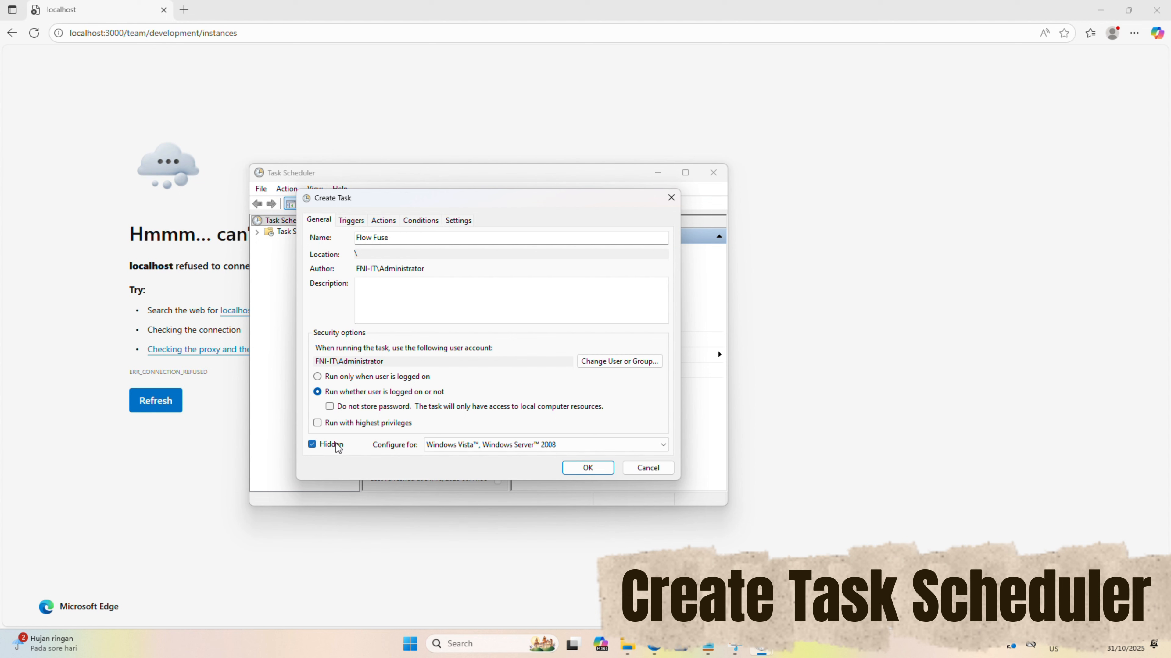
Add a trigger that begins the Flow Fuse task at startup
{"action": "left_click", "coordinate": [349, 221]}
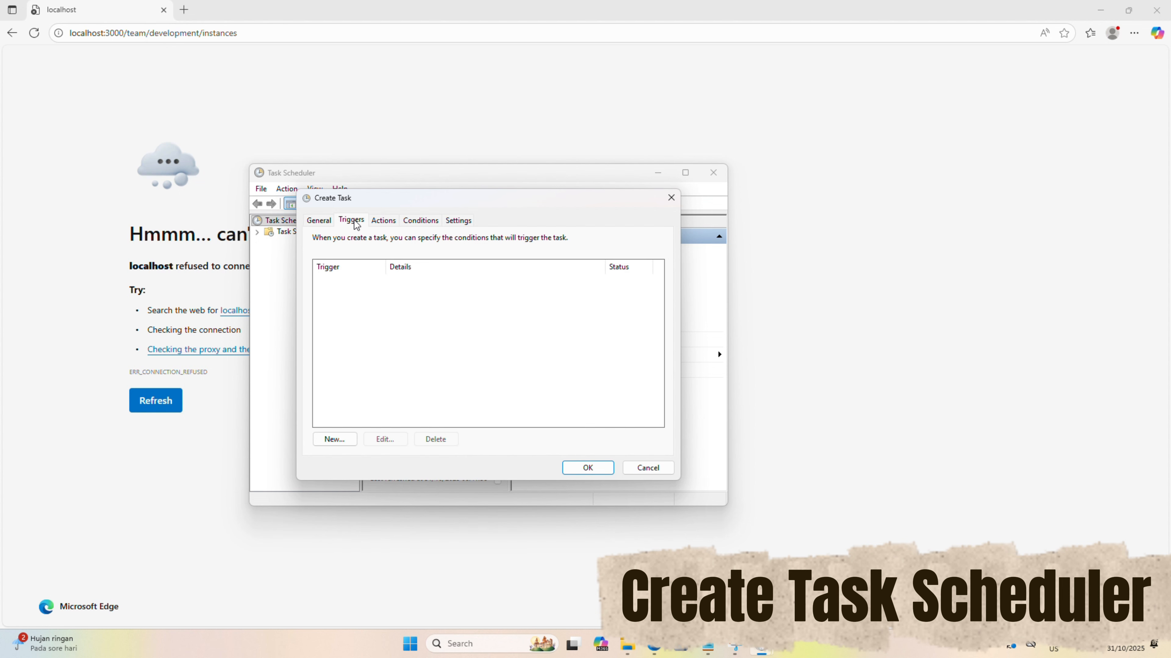
{"action": "left_click", "coordinate": [330, 437]}
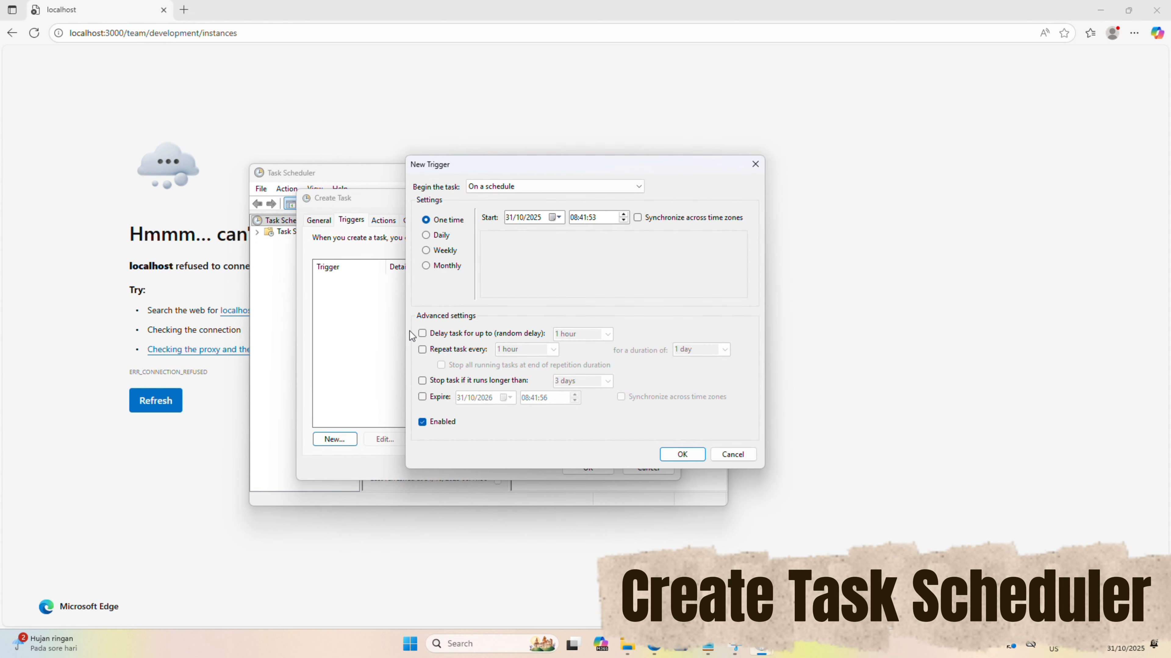
{"action": "left_click", "coordinate": [528, 184]}
{"action": "left_click", "coordinate": [492, 218]}
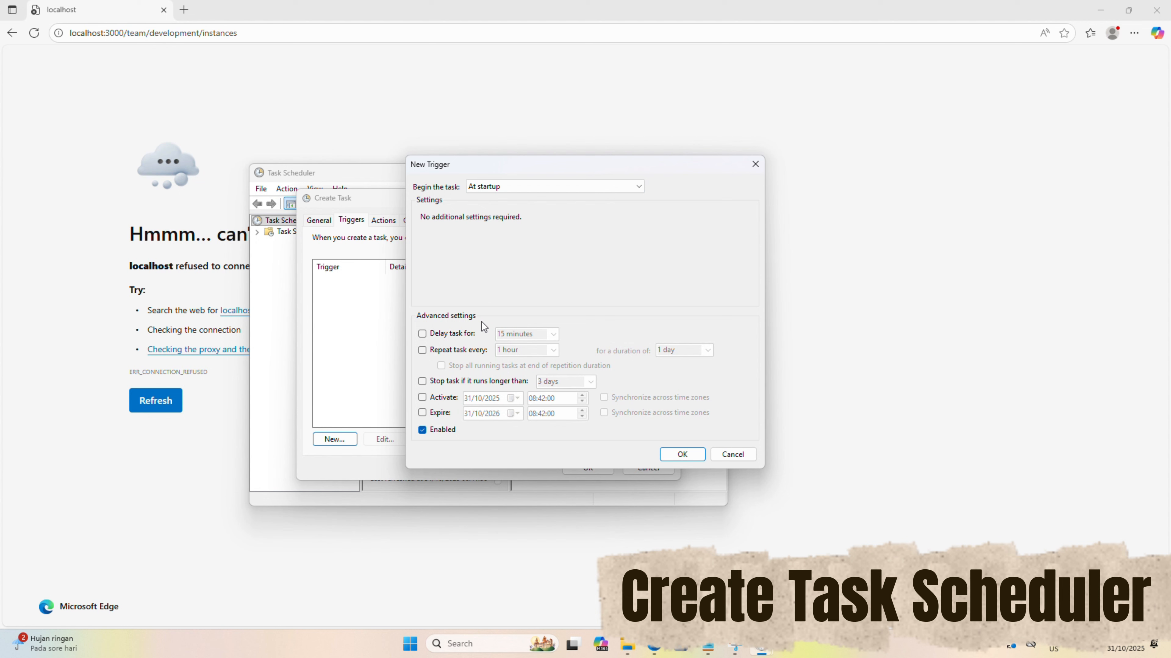
{"action": "left_click", "coordinate": [674, 455]}
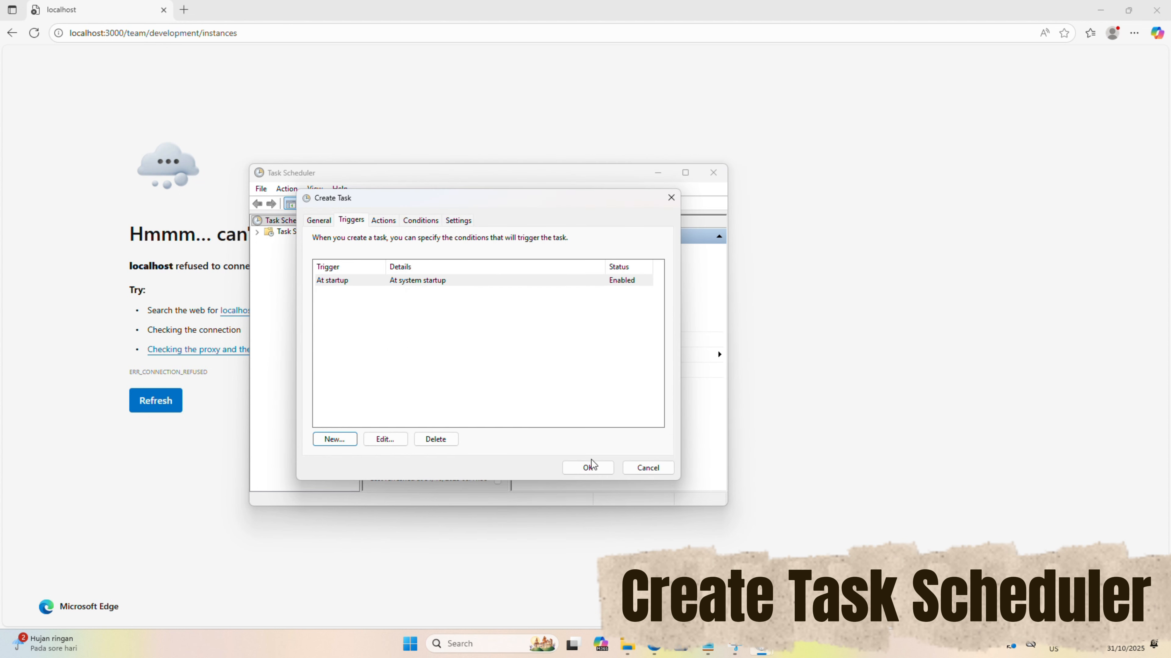
Add a Start a program action to the task and browse to the C:\flowforge folder for its script
{"action": "left_click", "coordinate": [383, 220]}
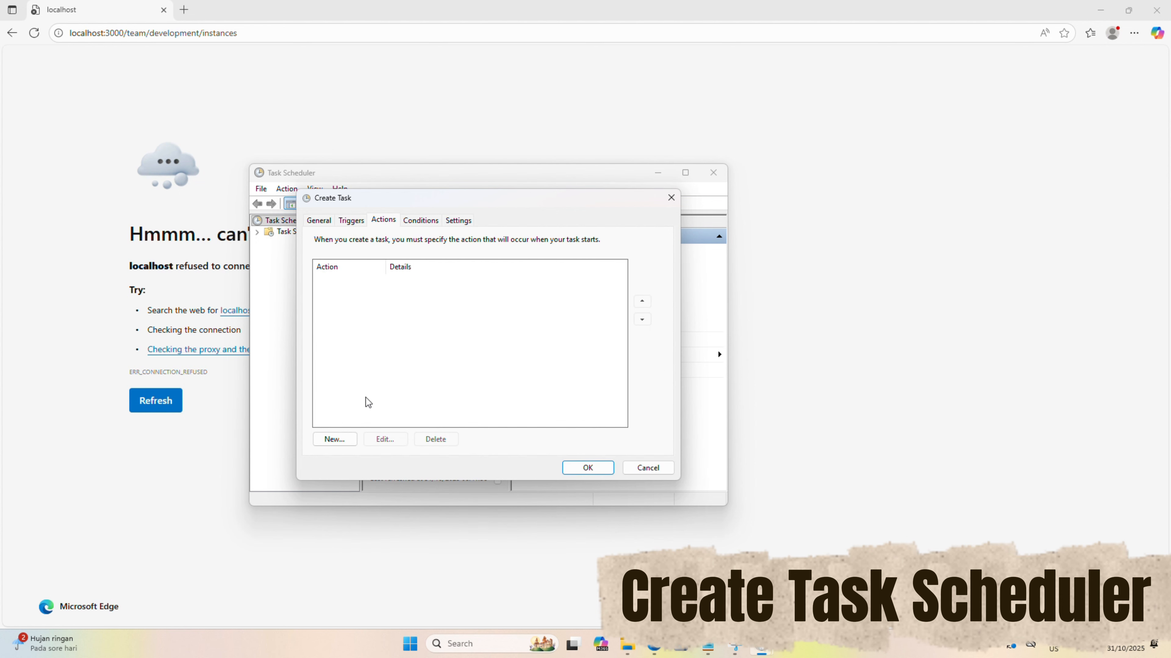
{"action": "left_click", "coordinate": [343, 440]}
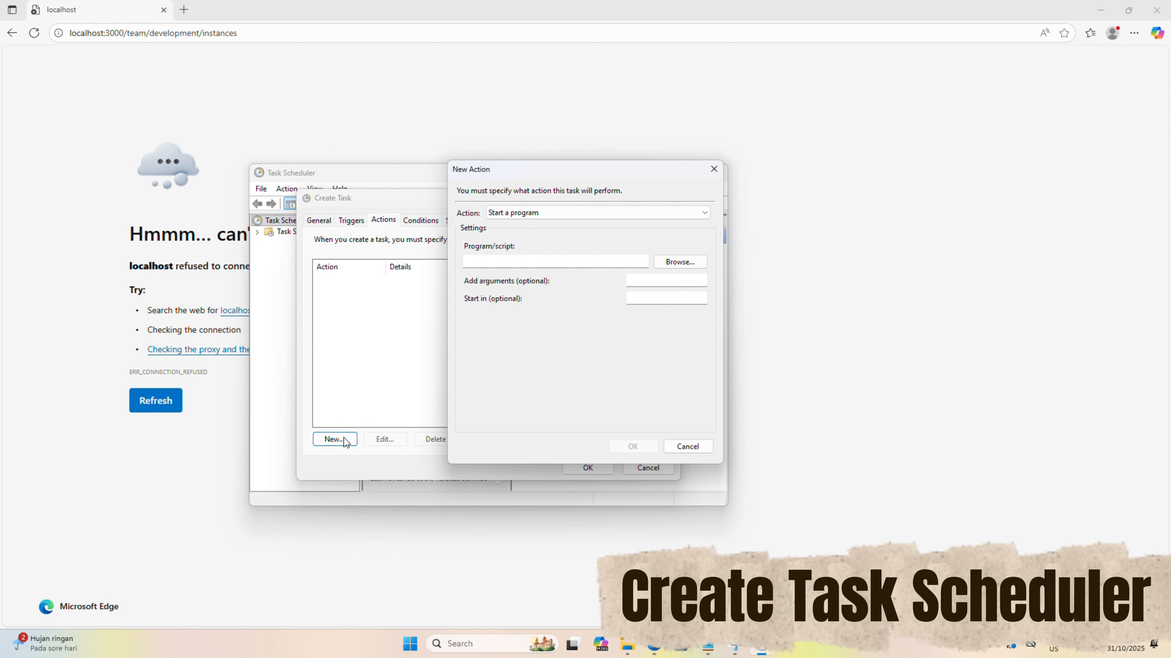
{"action": "left_click", "coordinate": [537, 213]}
{"action": "left_click", "coordinate": [539, 214]}
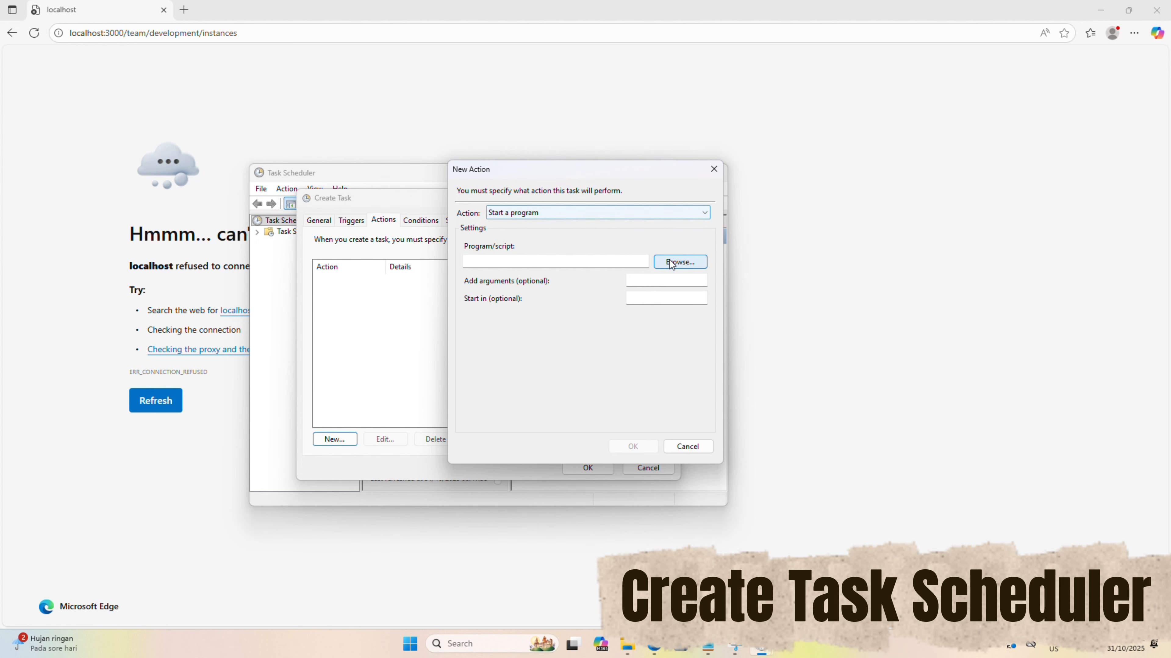
{"action": "left_click", "coordinate": [680, 261]}
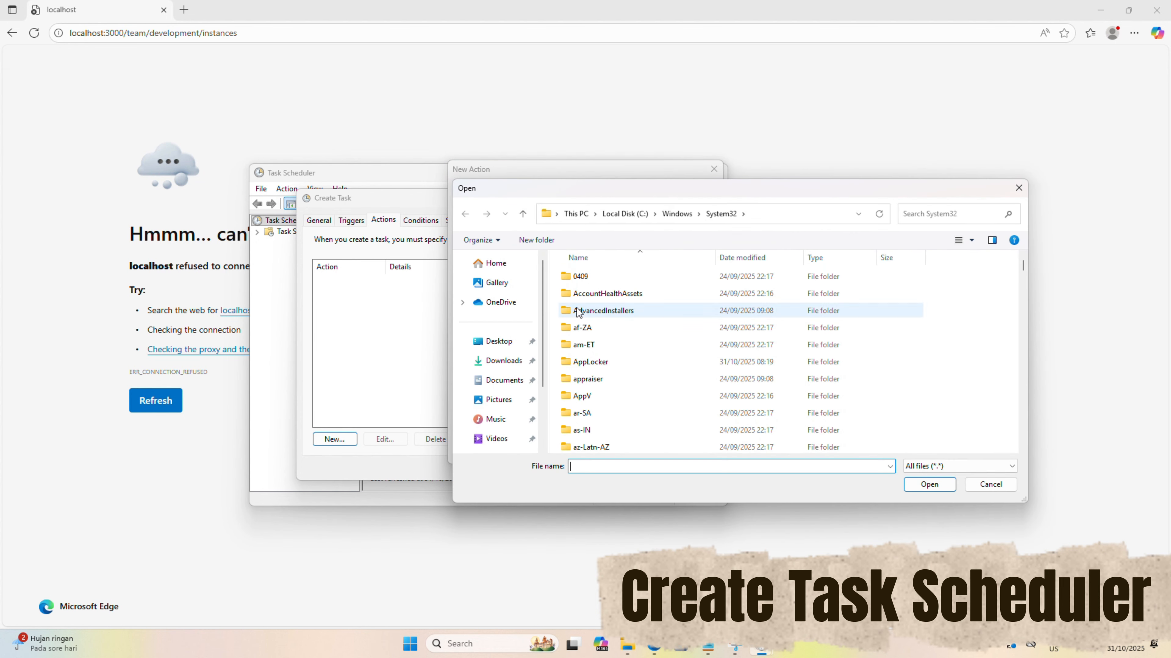
{"action": "scroll", "coordinate": [499, 378], "scroll_direction": "down", "scroll_amount": 2}
{"action": "left_click", "coordinate": [509, 379]}
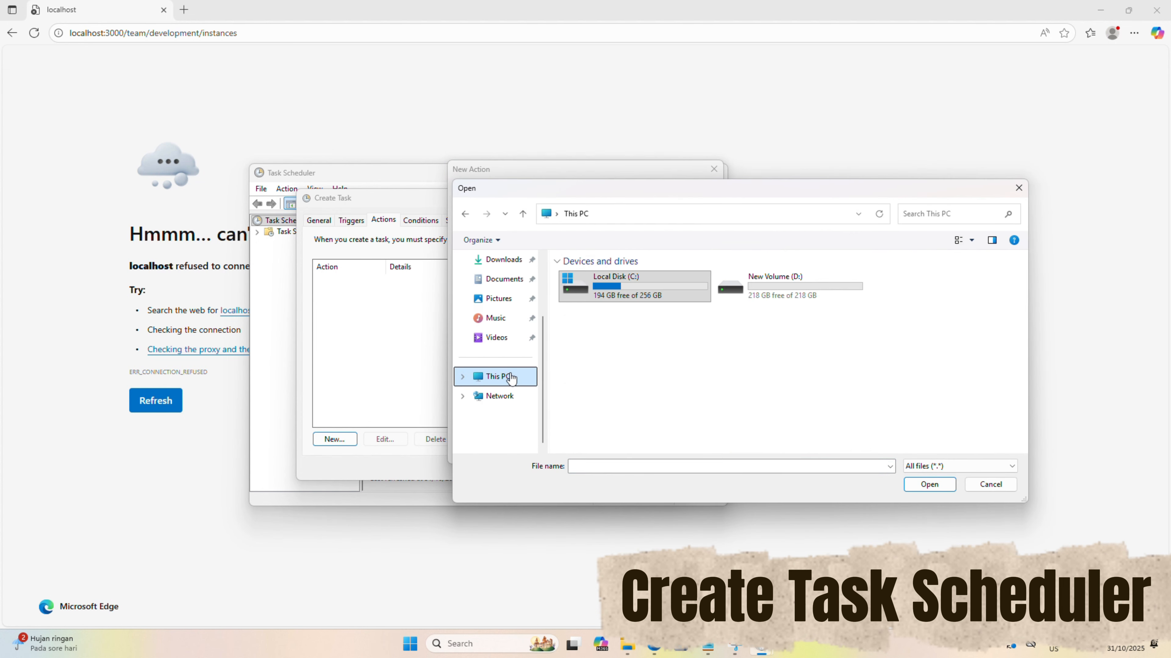
{"action": "double_click", "coordinate": [605, 297]}
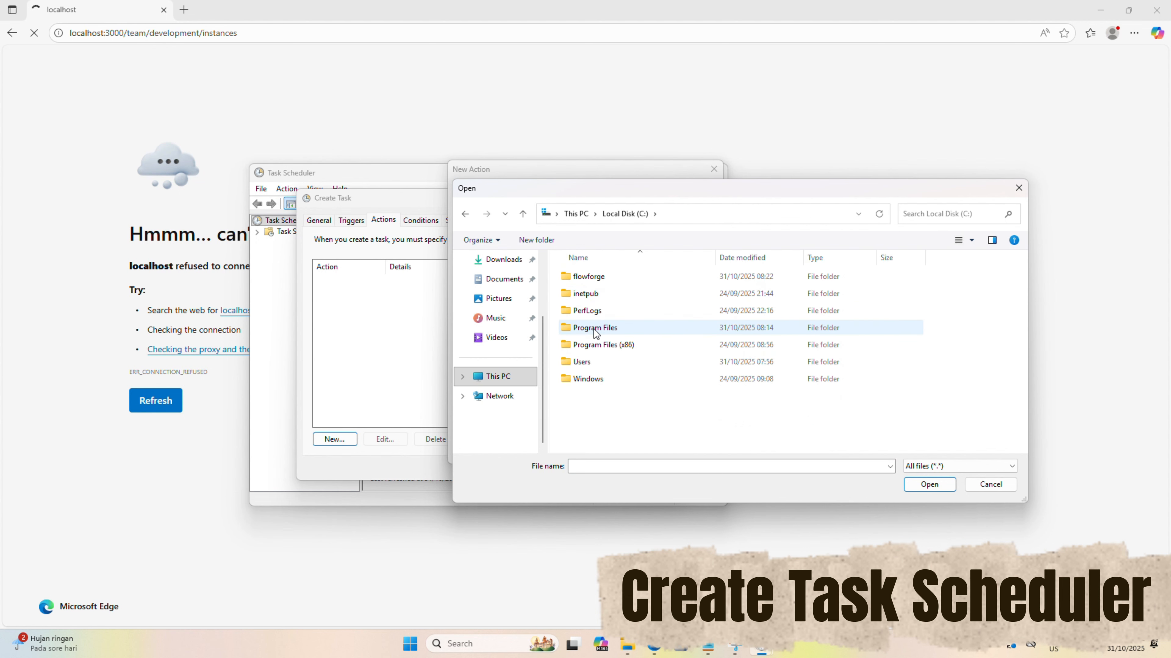
{"action": "left_click", "coordinate": [592, 278]}
{"action": "double_click", "coordinate": [593, 279]}
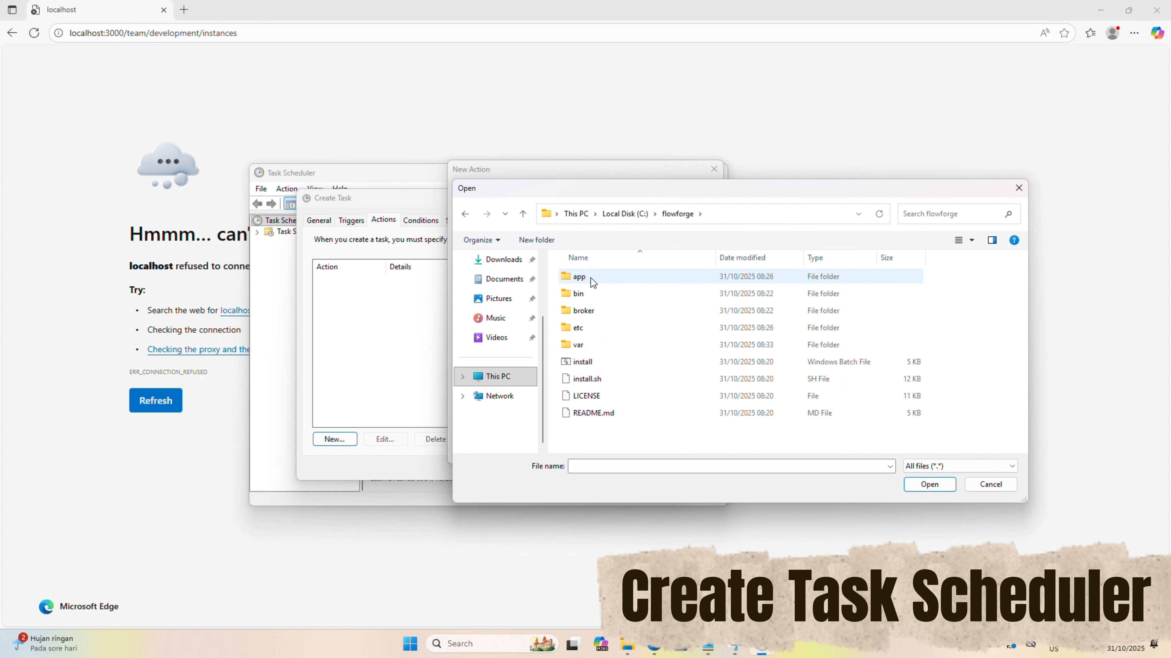
Choose the flowforge Windows batch file in C:\flowforge\bin as the action's program and confirm the action
{"action": "double_click", "coordinate": [583, 328]}
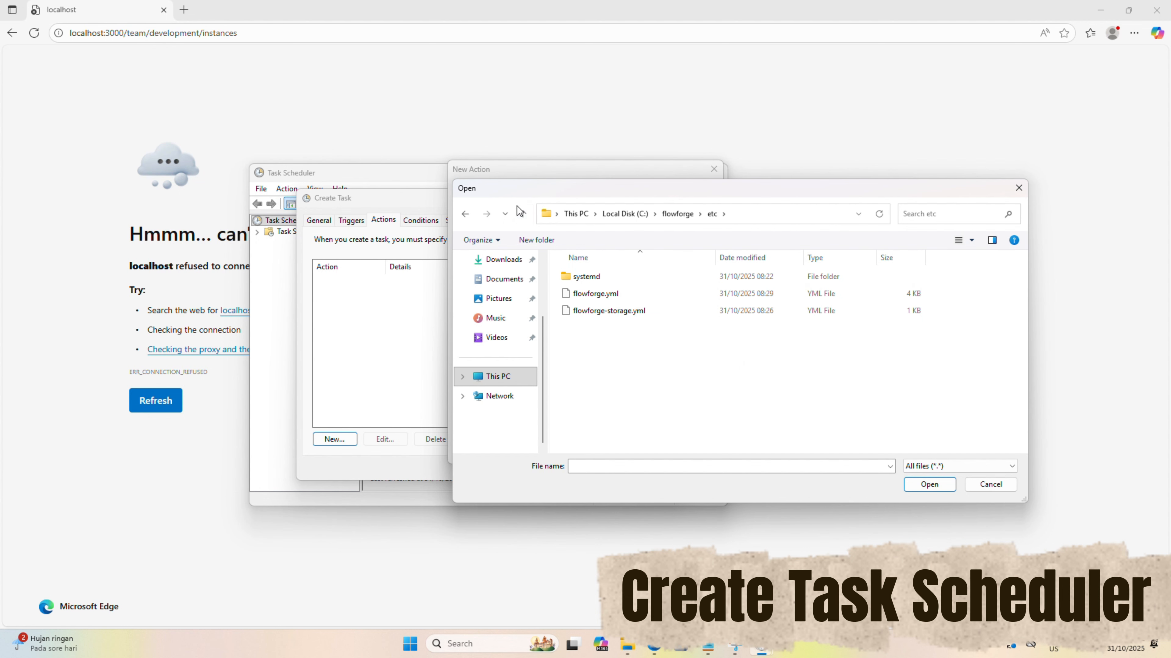
{"action": "left_click", "coordinate": [523, 213]}
{"action": "left_click", "coordinate": [572, 296]}
{"action": "double_click", "coordinate": [572, 295]}
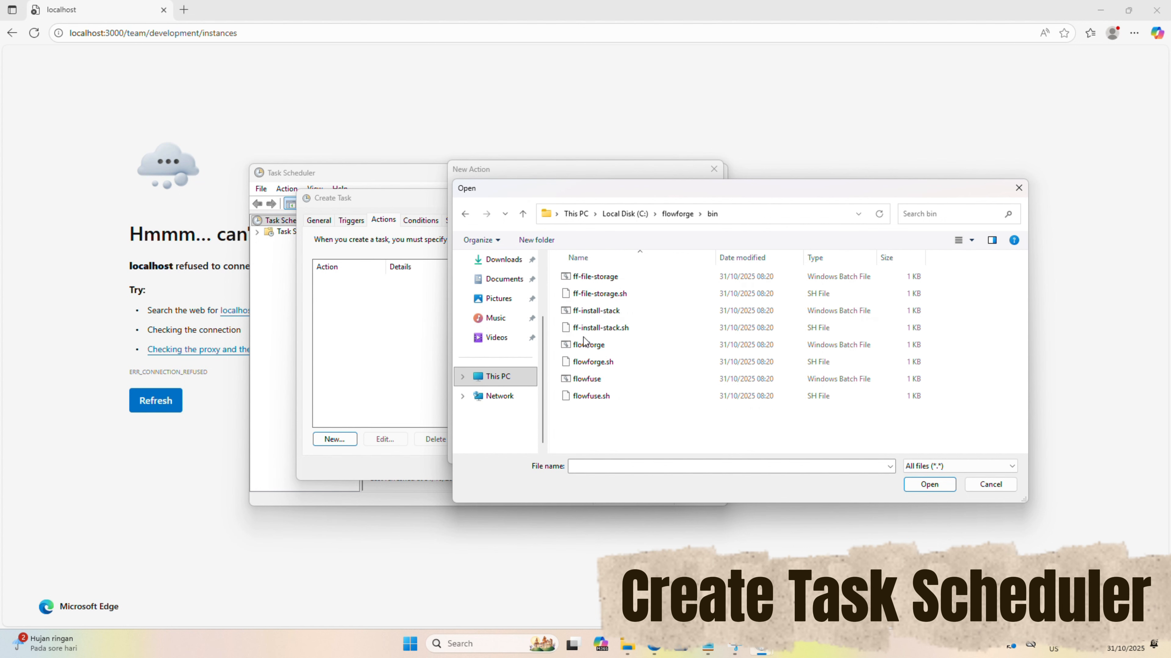
{"action": "left_click", "coordinate": [587, 346]}
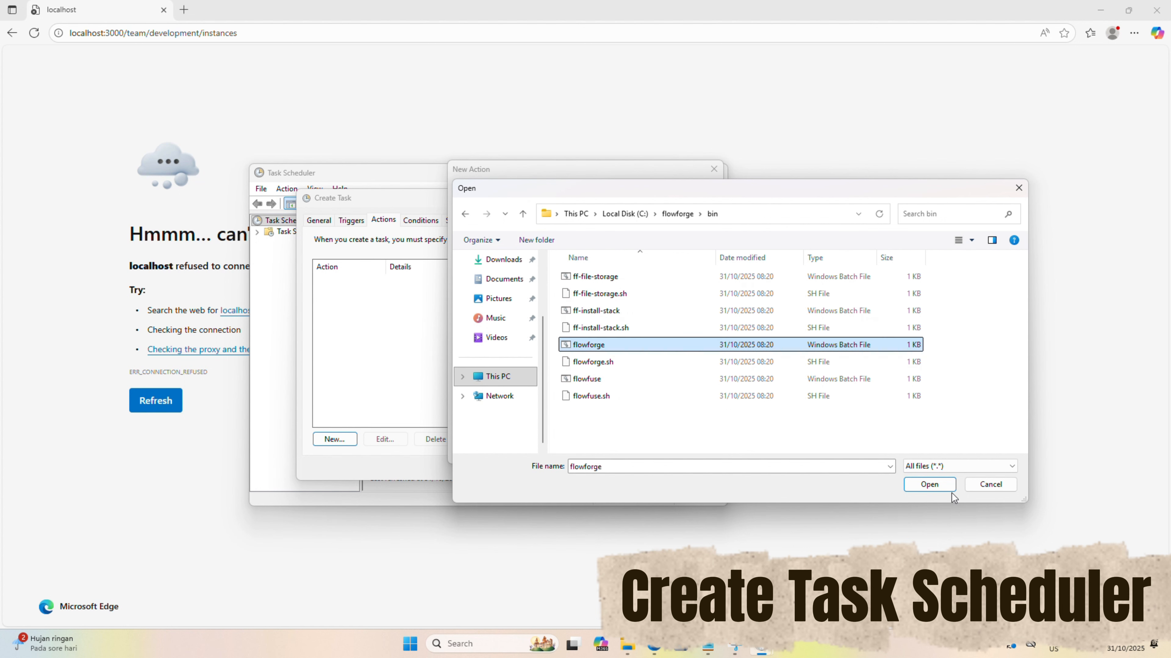
{"action": "left_click", "coordinate": [941, 486]}
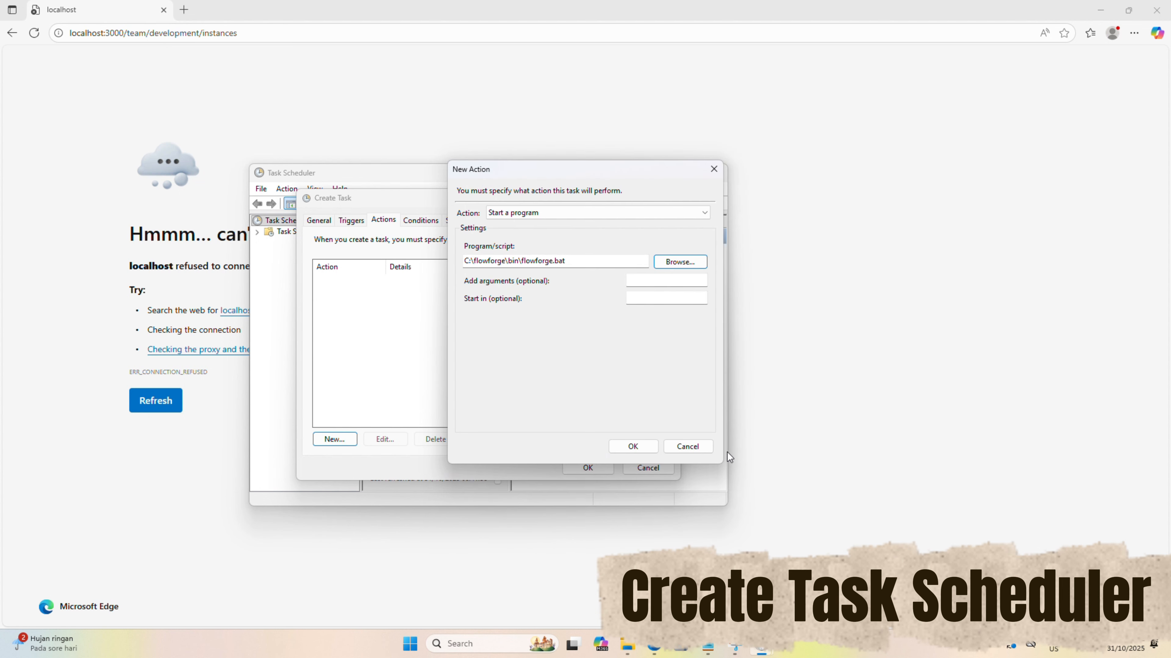
{"action": "left_click", "coordinate": [647, 445]}
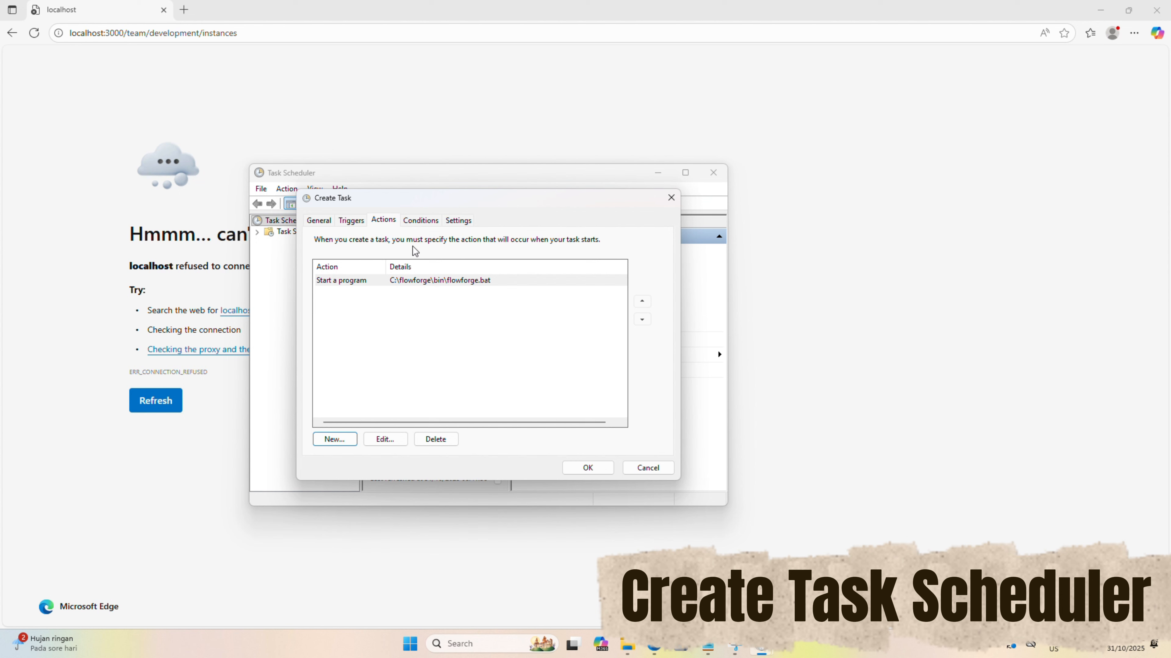
Turn off the task's power conditions for starting only on AC power and stopping on battery power
{"action": "left_click", "coordinate": [420, 222]}
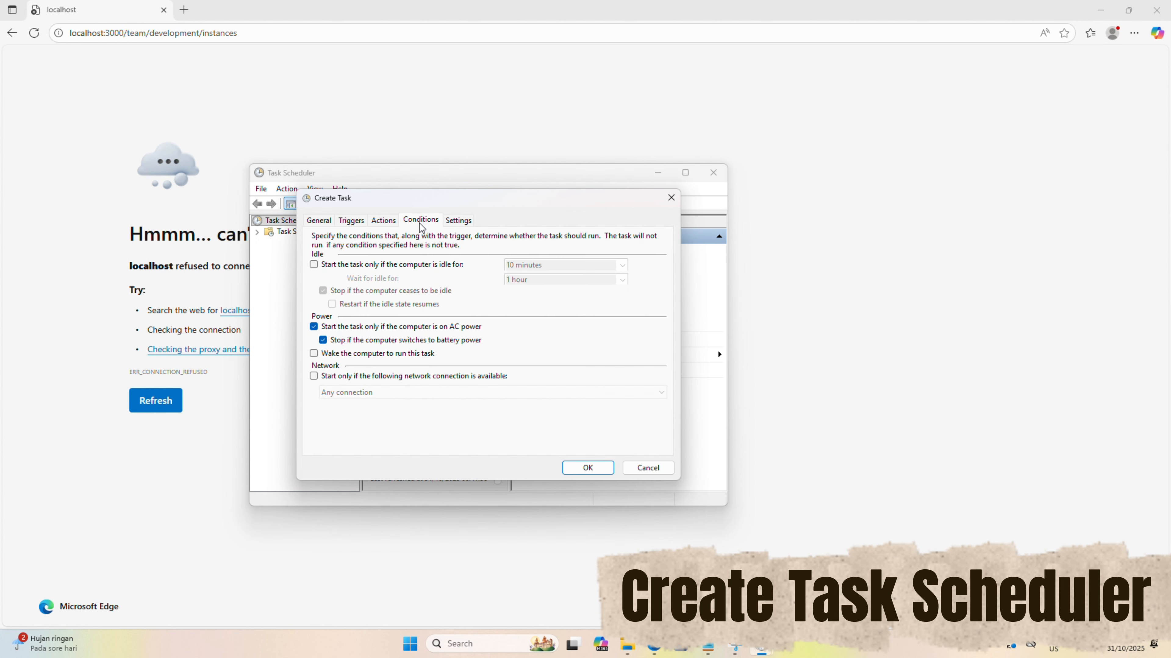
{"action": "left_click", "coordinate": [323, 341]}
{"action": "left_click", "coordinate": [314, 328]}
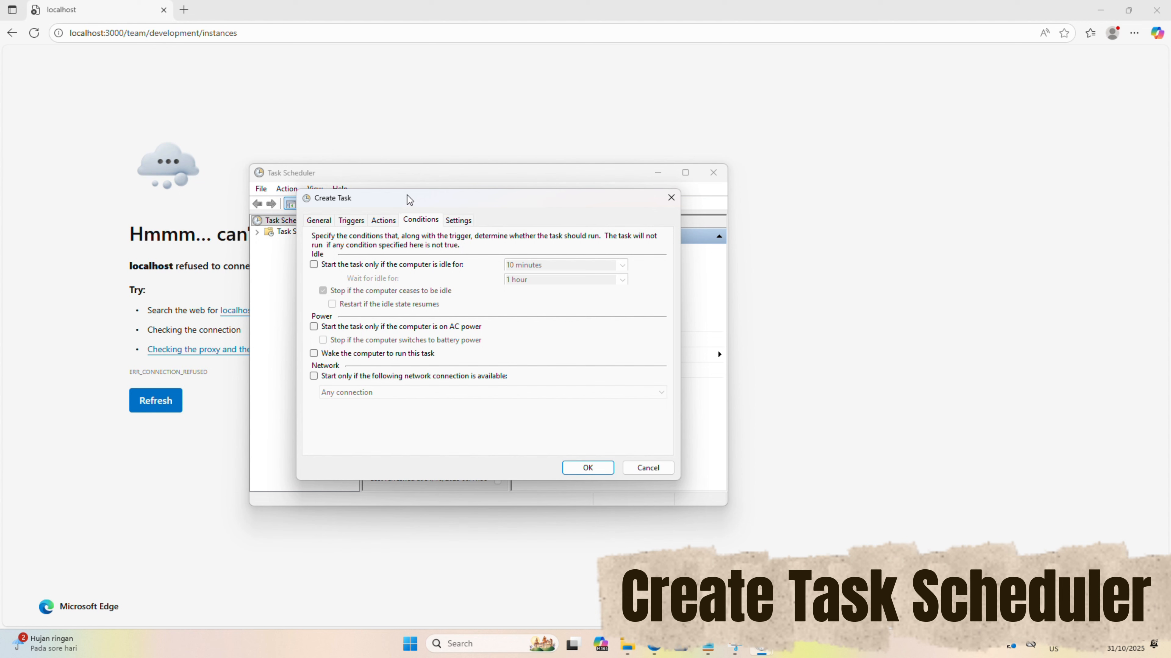
Open the additional settings that affect the task's behavior
{"action": "left_click", "coordinate": [464, 225]}
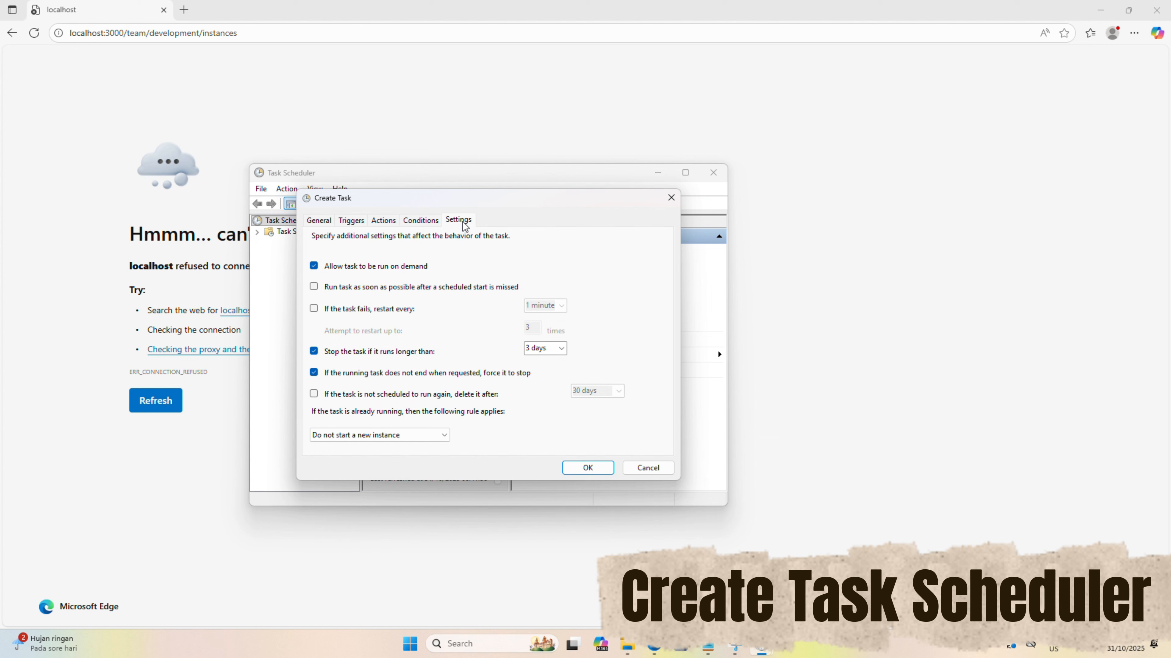